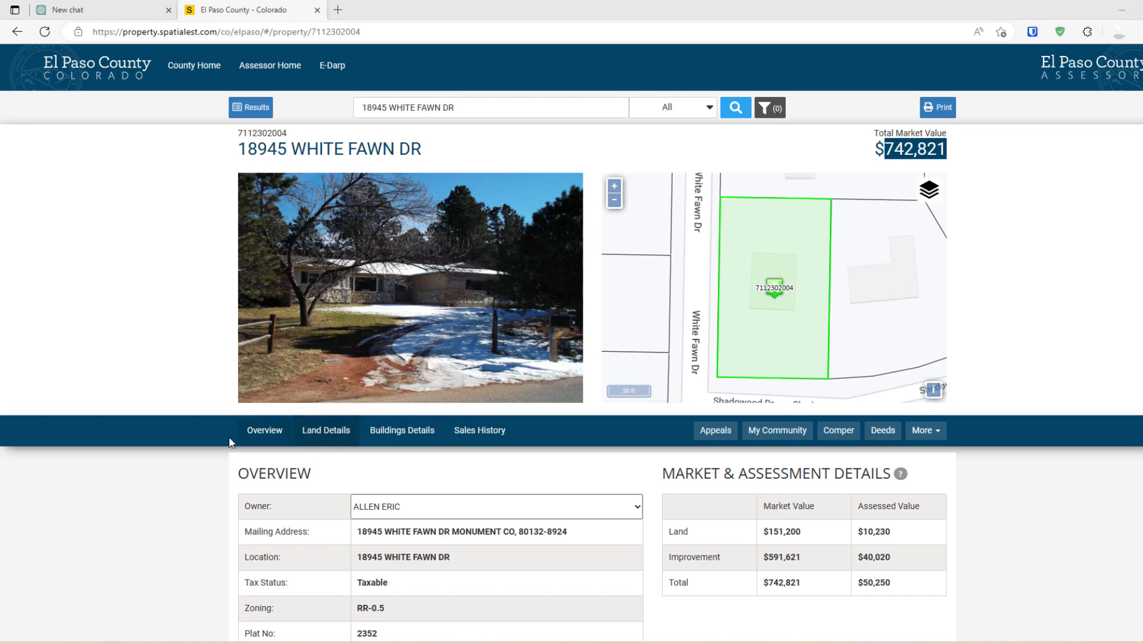
Highlight the $742,821 total market value on the assessor record.
scroll(177, 448, down, 3)
scroll(177, 449, down, 2)
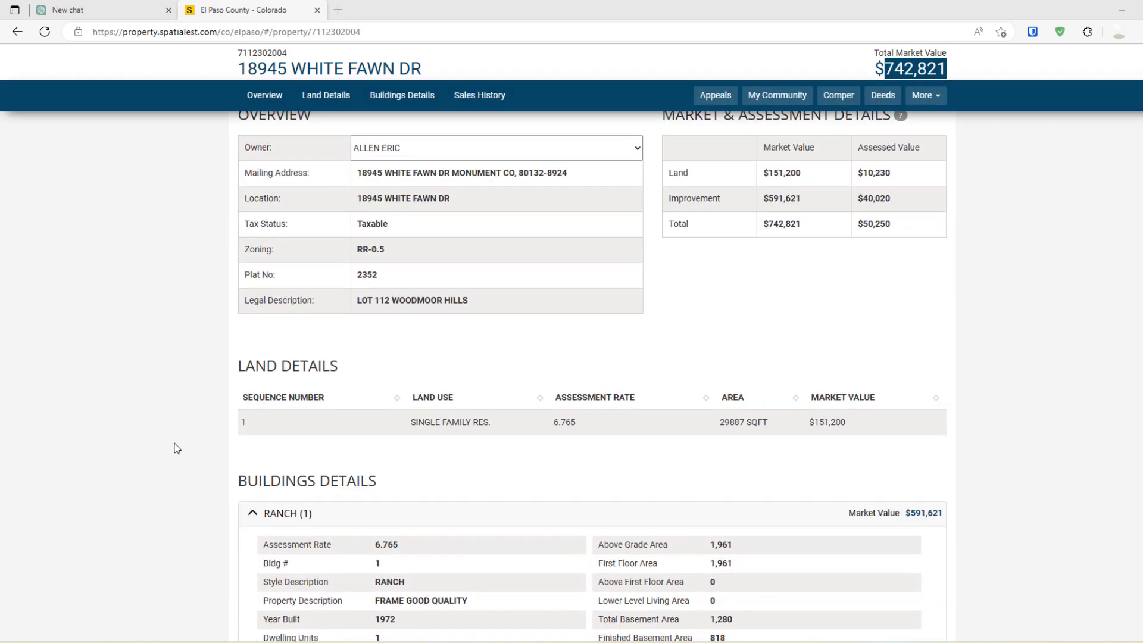
scroll(618, 332, up, 5)
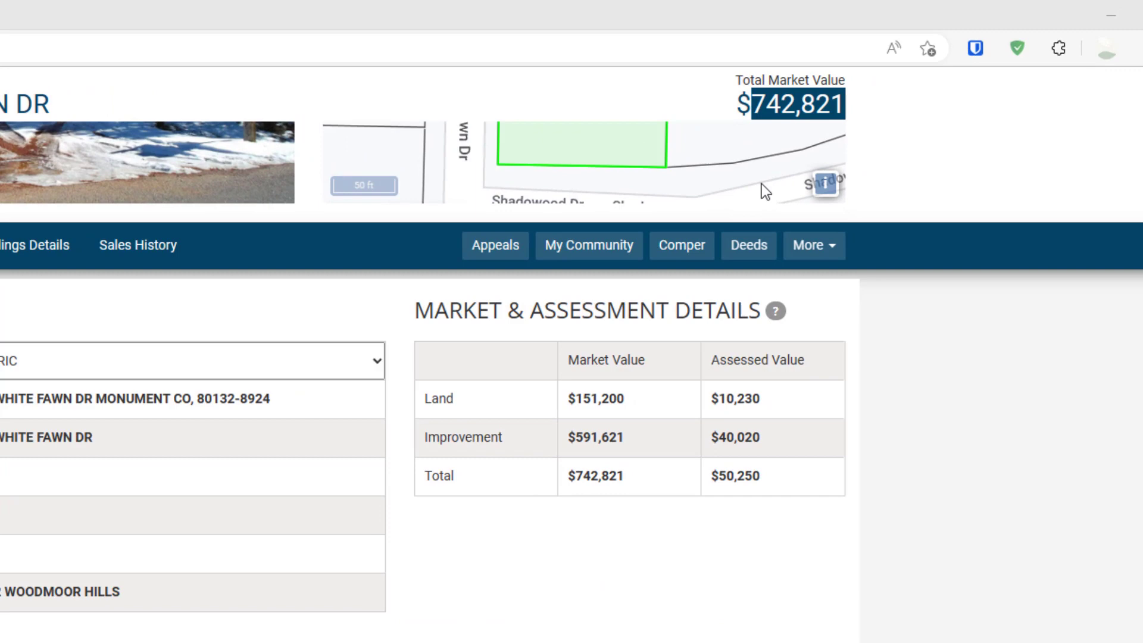
click(945, 77)
drag(834, 112, 717, 110)
click(868, 462)
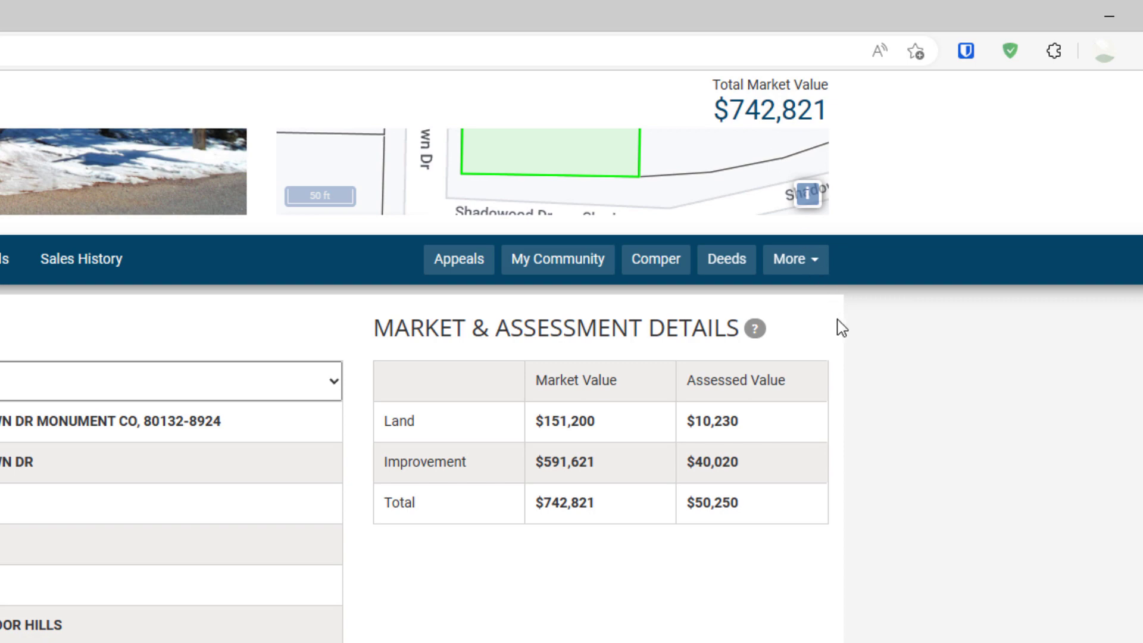
Scroll to the 29,887 SQFT Land Details and RANCH building section.
scroll(919, 387, down, 5)
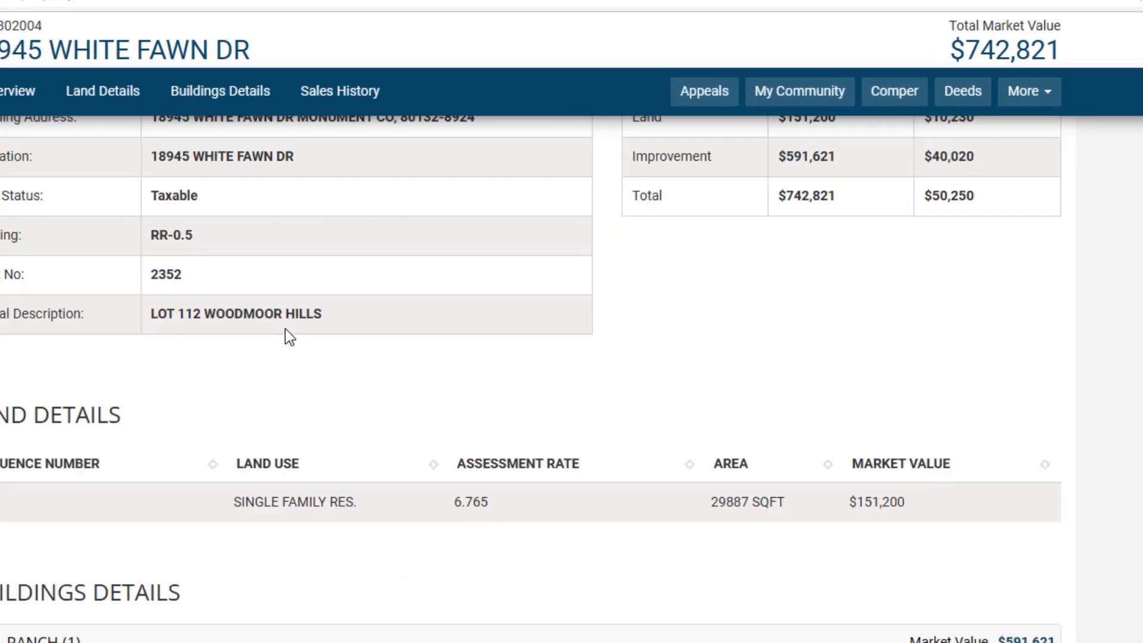
scroll(285, 329, down, 12)
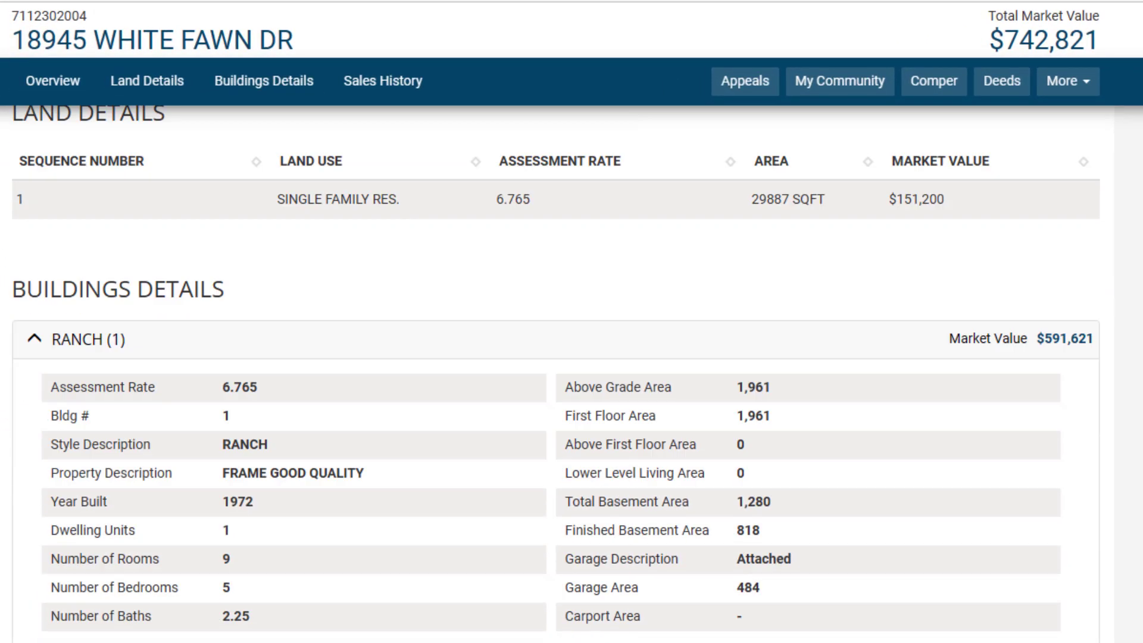
scroll(555, 369, up, 7)
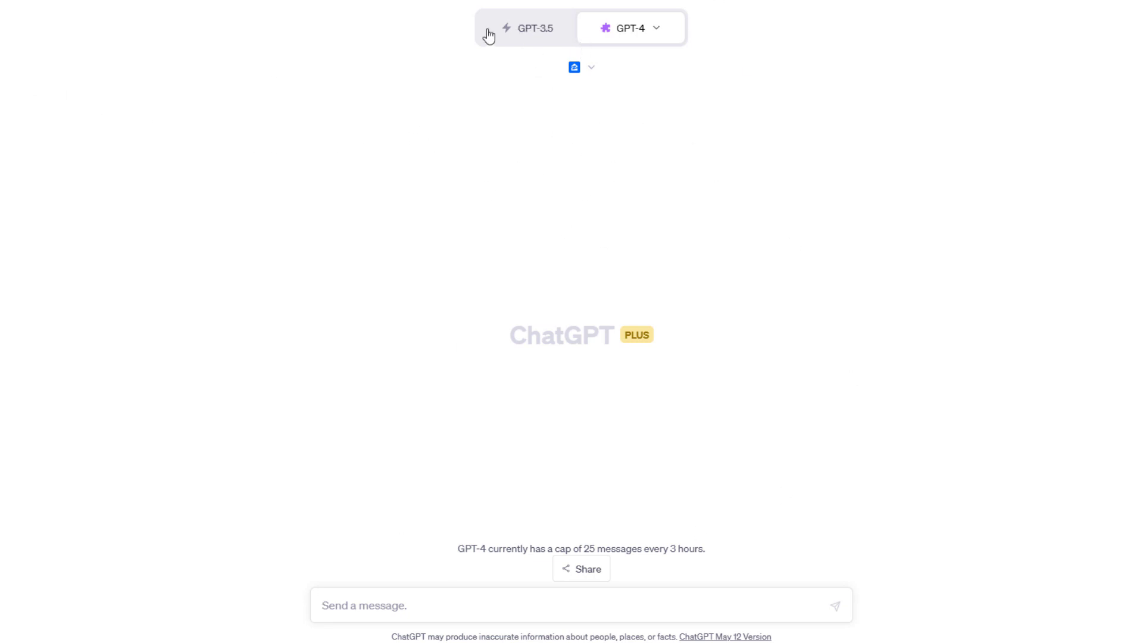
Switch the chat to GPT-4 in Plugins mode.
mouse_move(534, 30)
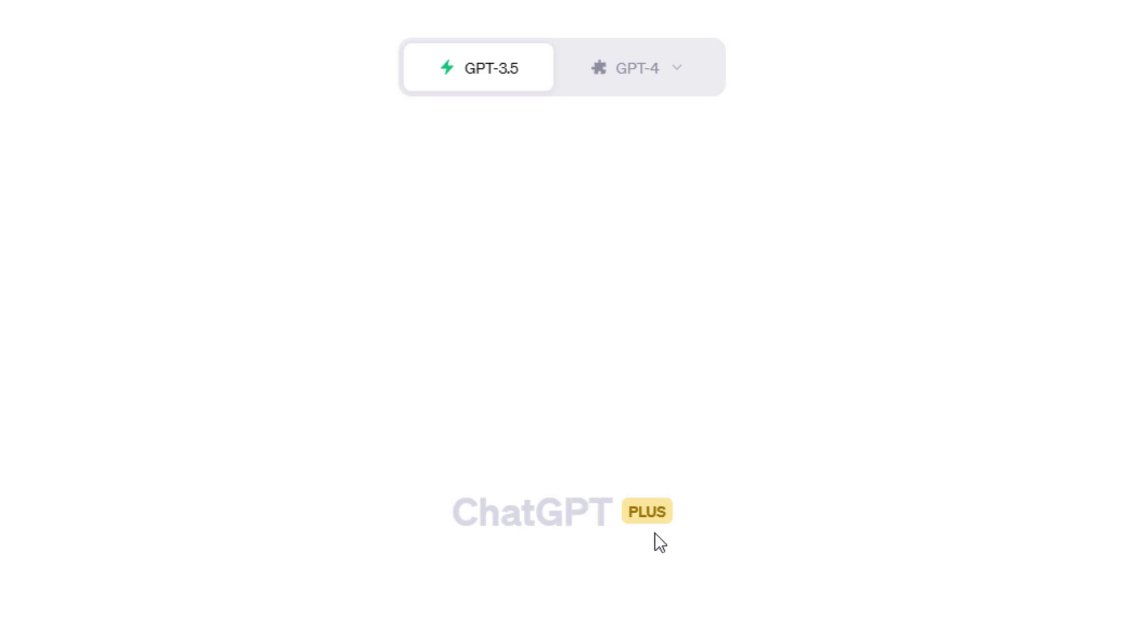
click(635, 82)
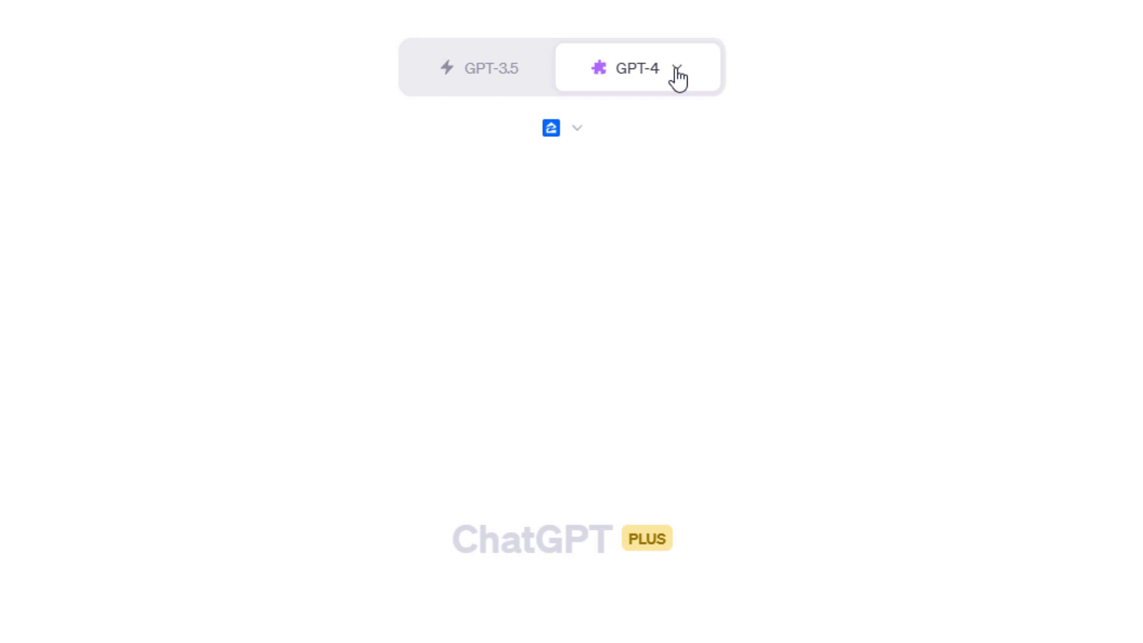
click(677, 78)
click(502, 274)
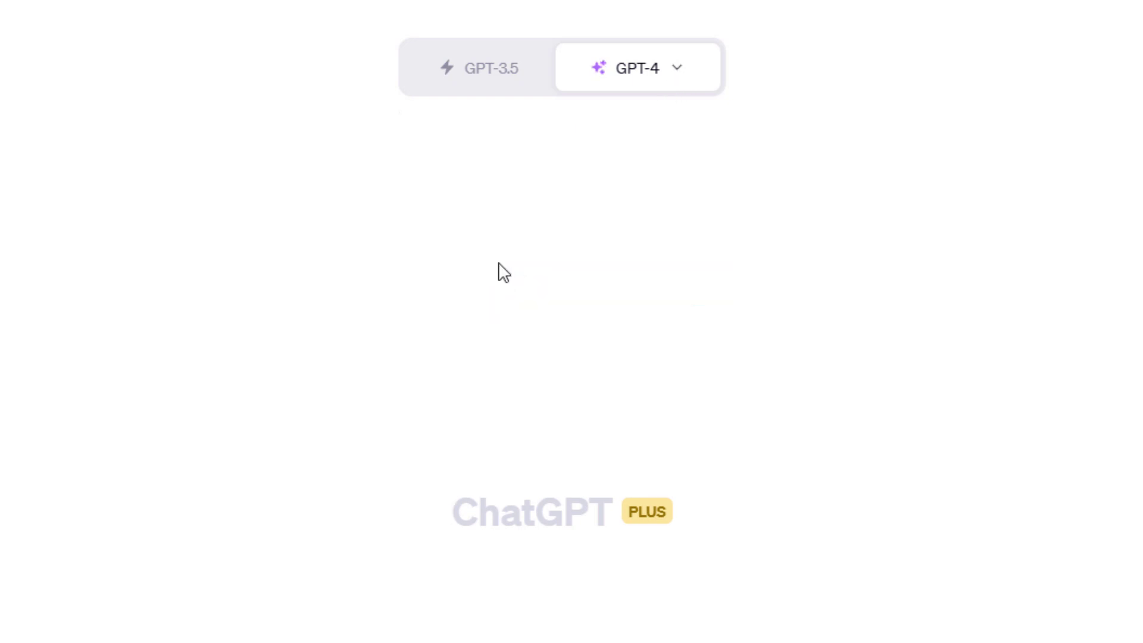
mouse_move(630, 76)
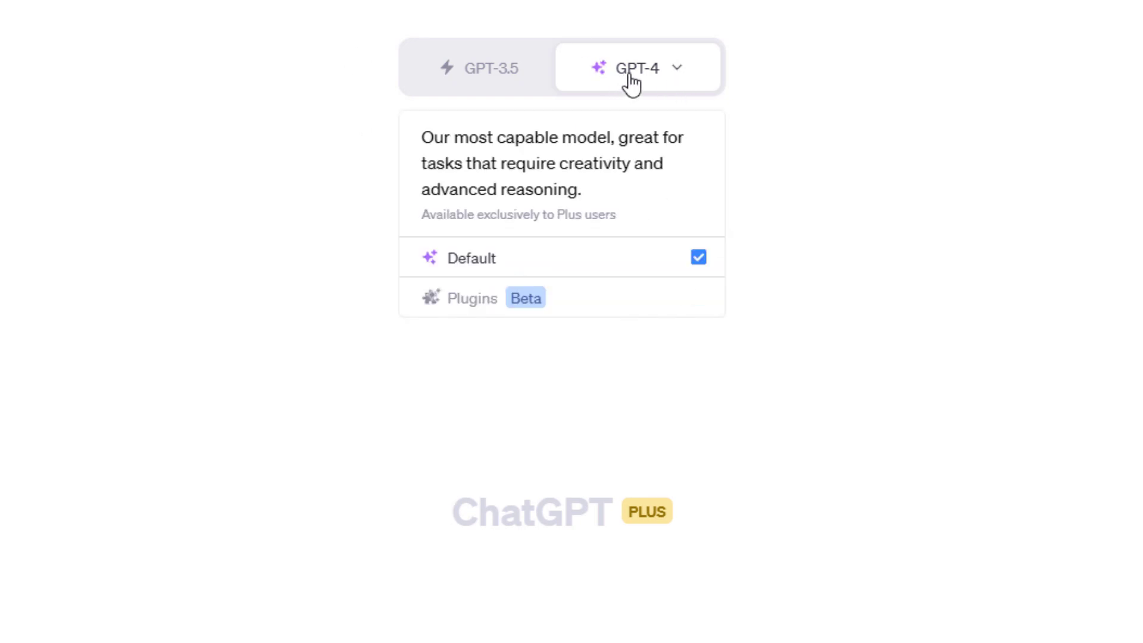
click(509, 303)
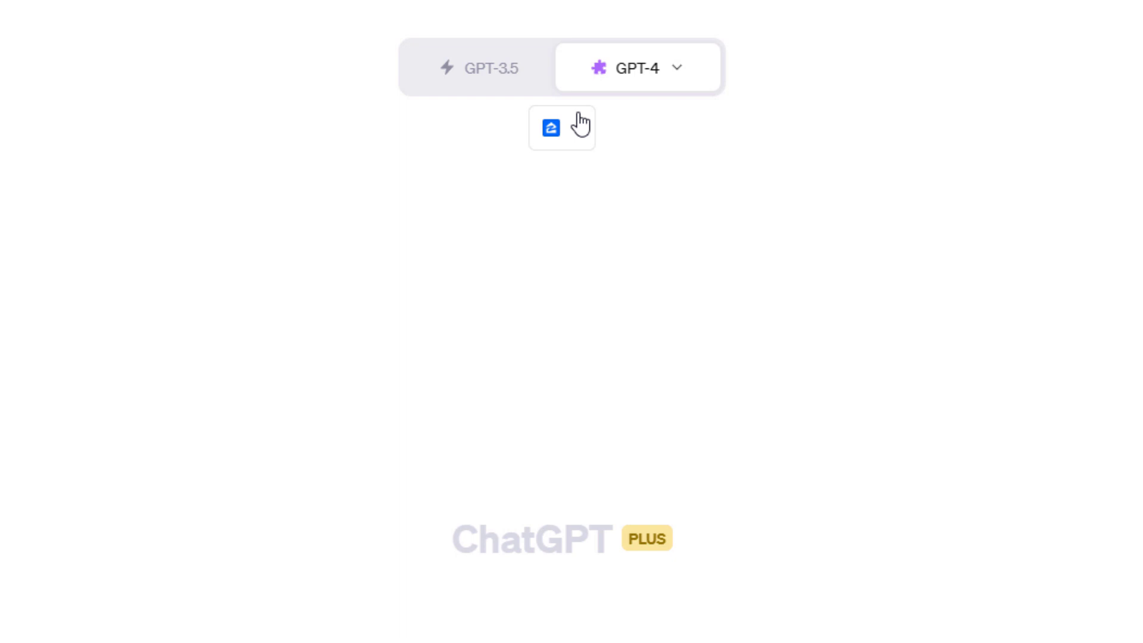
Open the Plugin store from the installed plugins list.
mouse_move(658, 77)
click(582, 128)
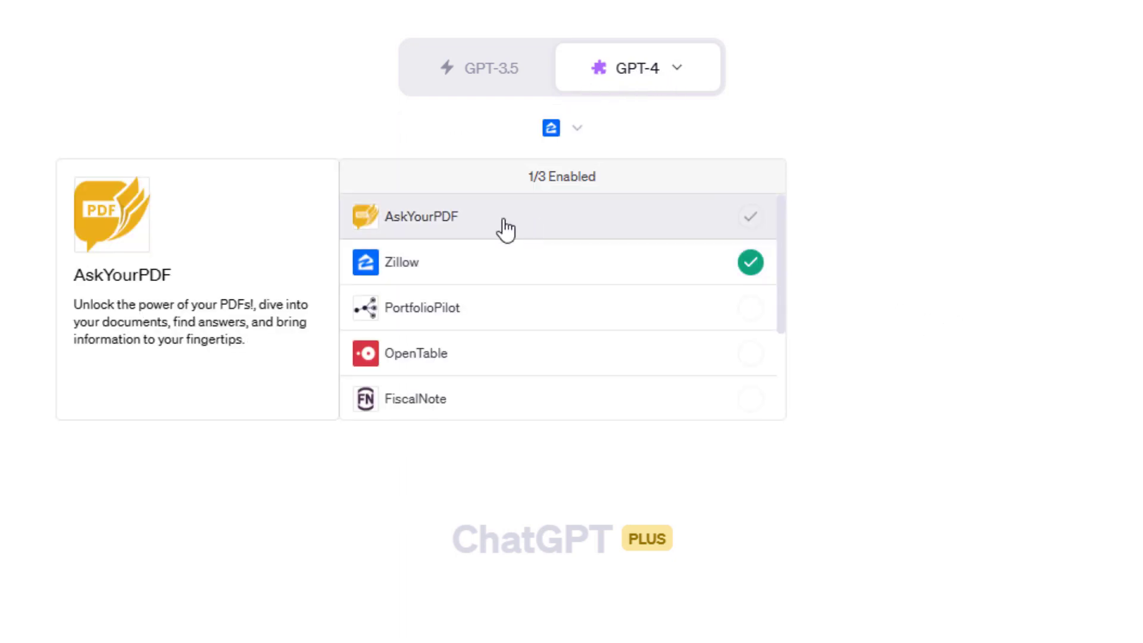
scroll(500, 247, down, 3)
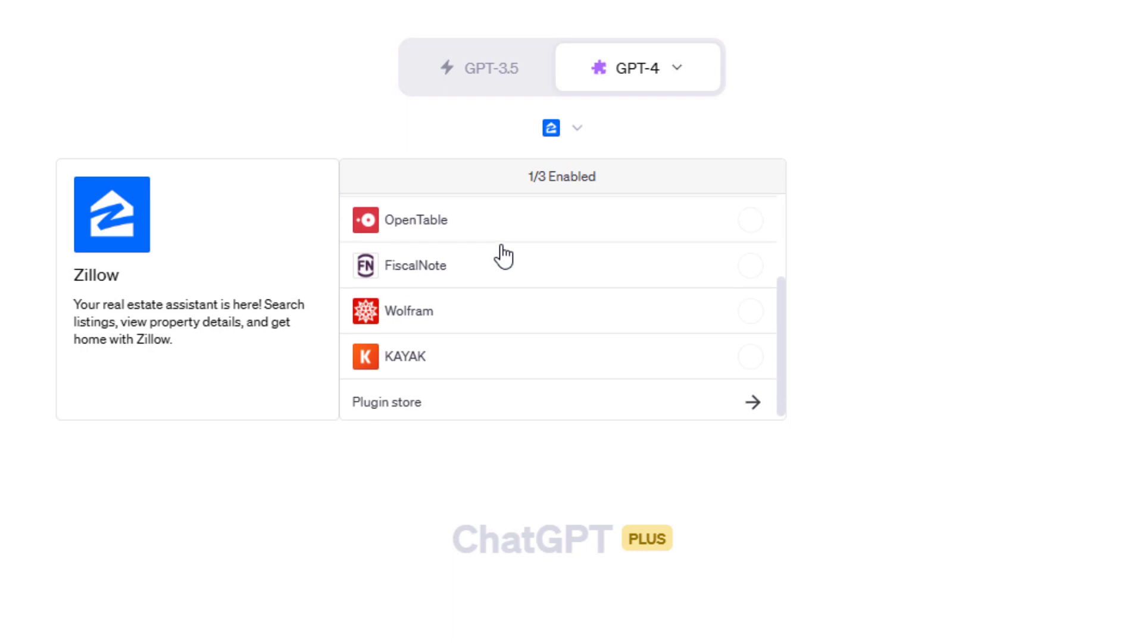
click(413, 403)
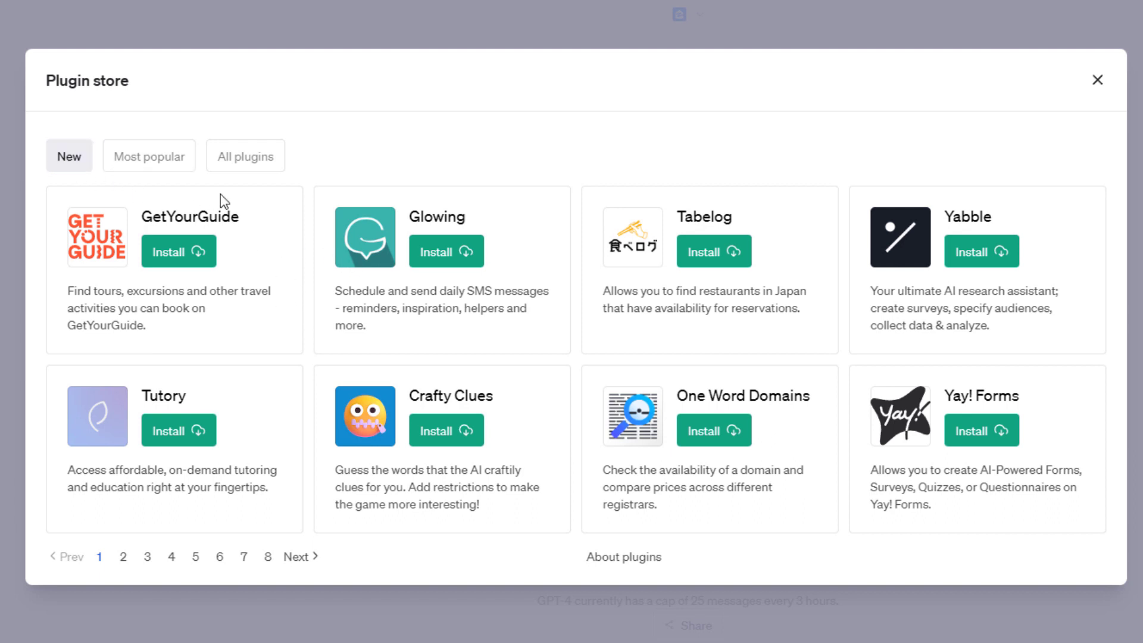
Browse the Most popular plugins, then All plugins pages 5 and 8.
click(158, 168)
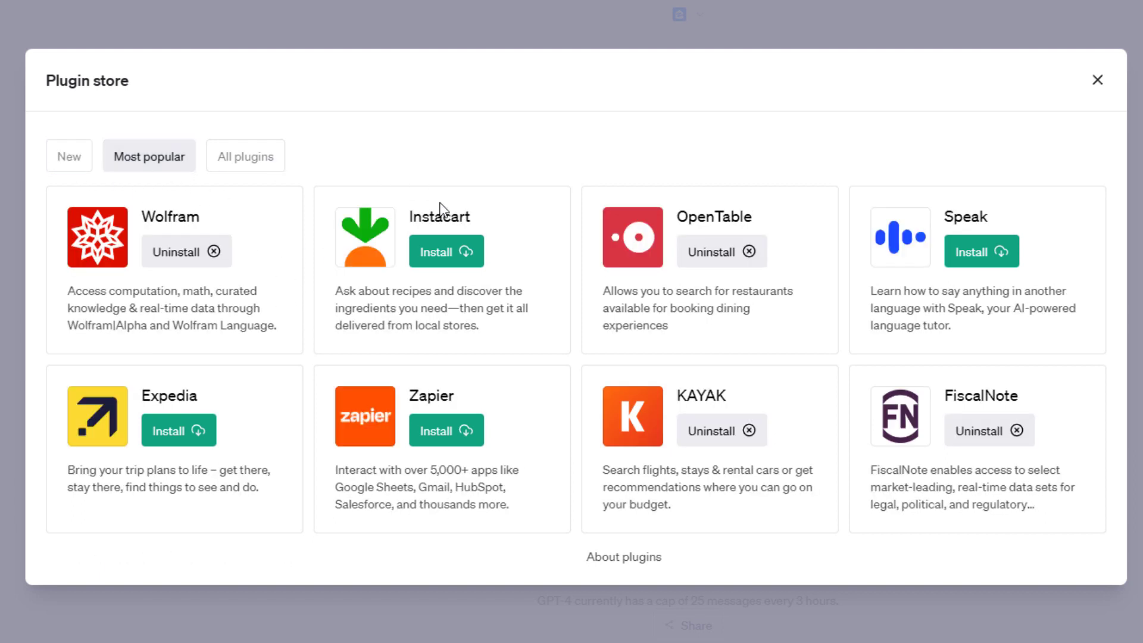
click(250, 171)
click(149, 159)
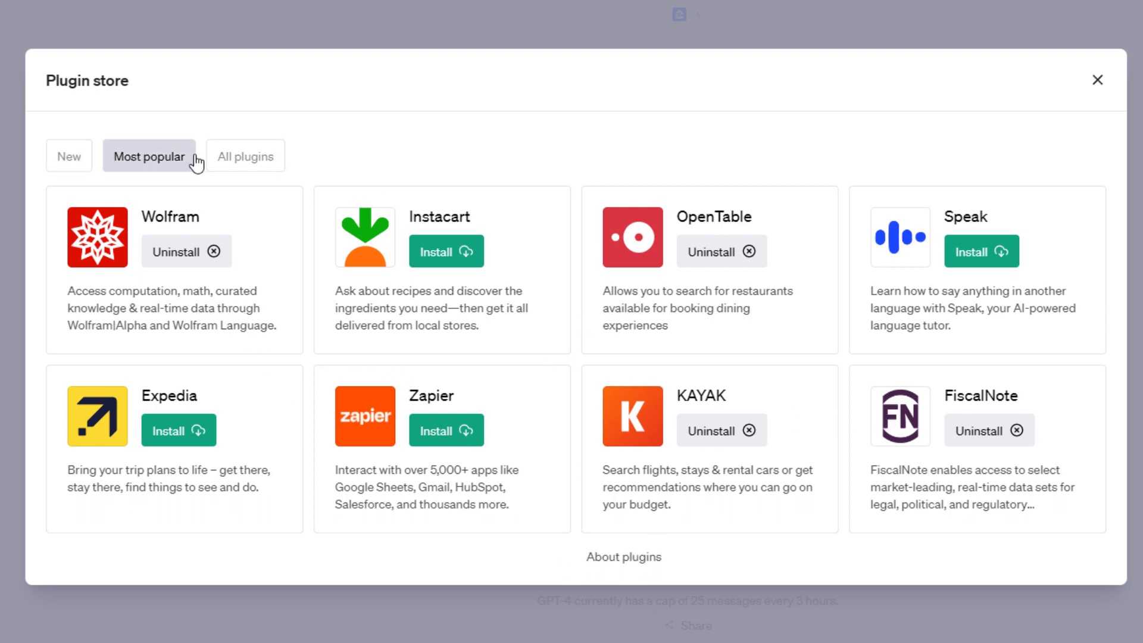
click(238, 161)
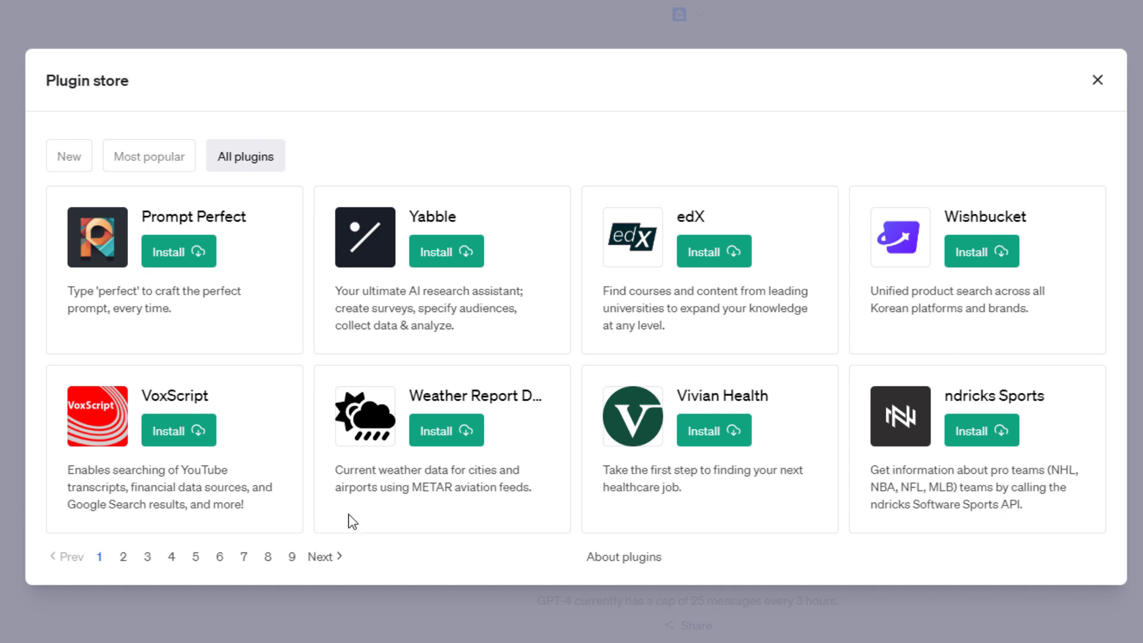
click(195, 557)
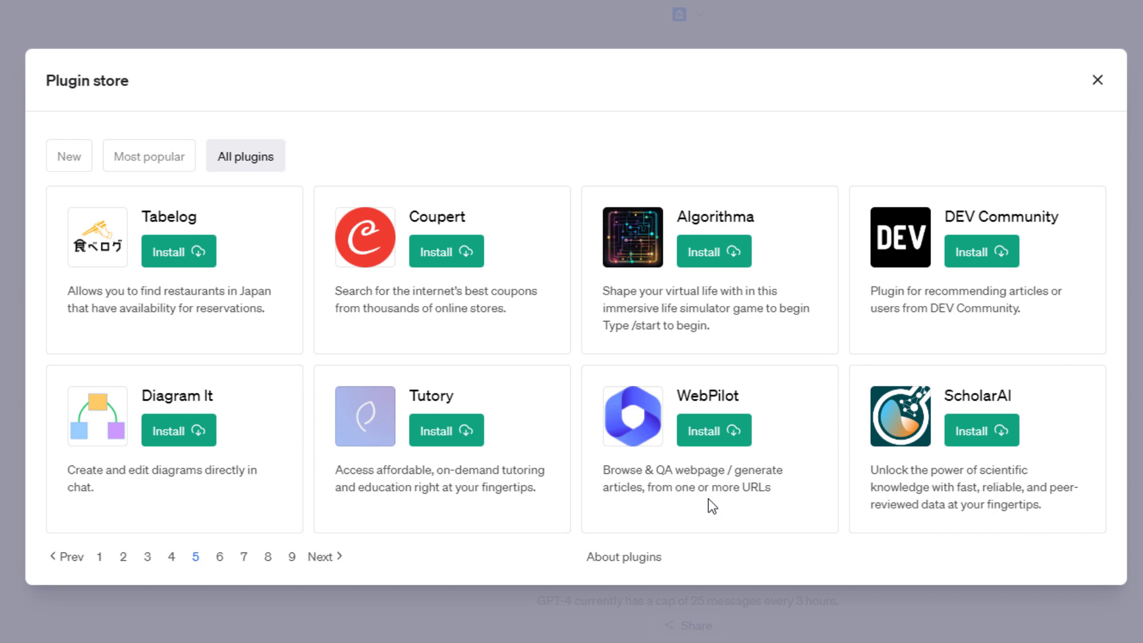
click(268, 556)
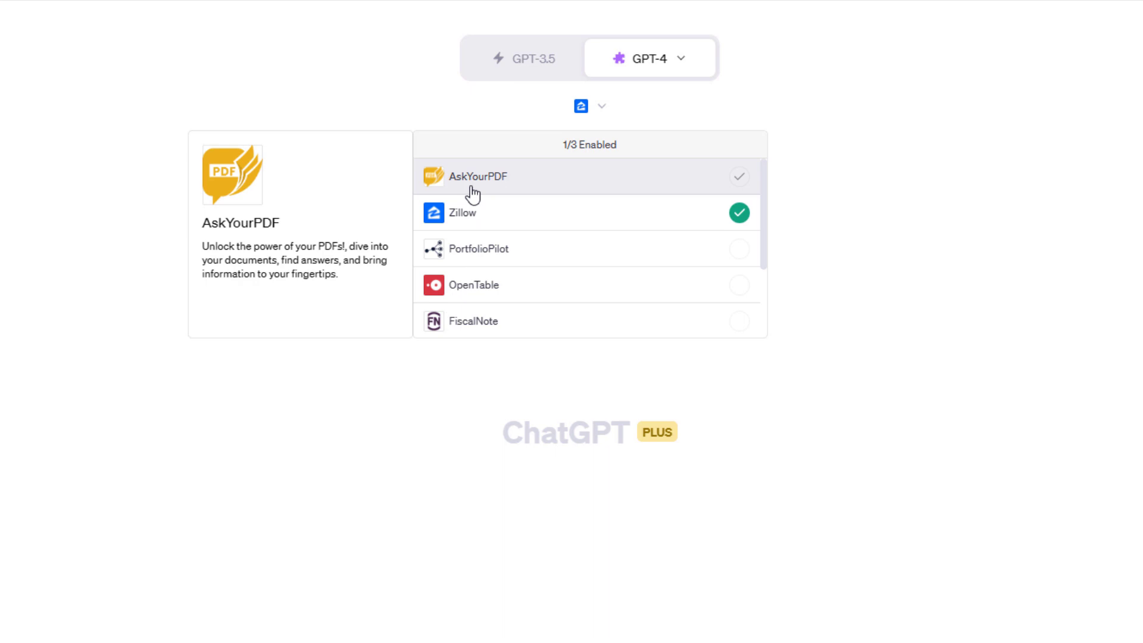
Scroll through the plugin list, leave Zillow enabled, and close it.
scroll(507, 292, down, 1)
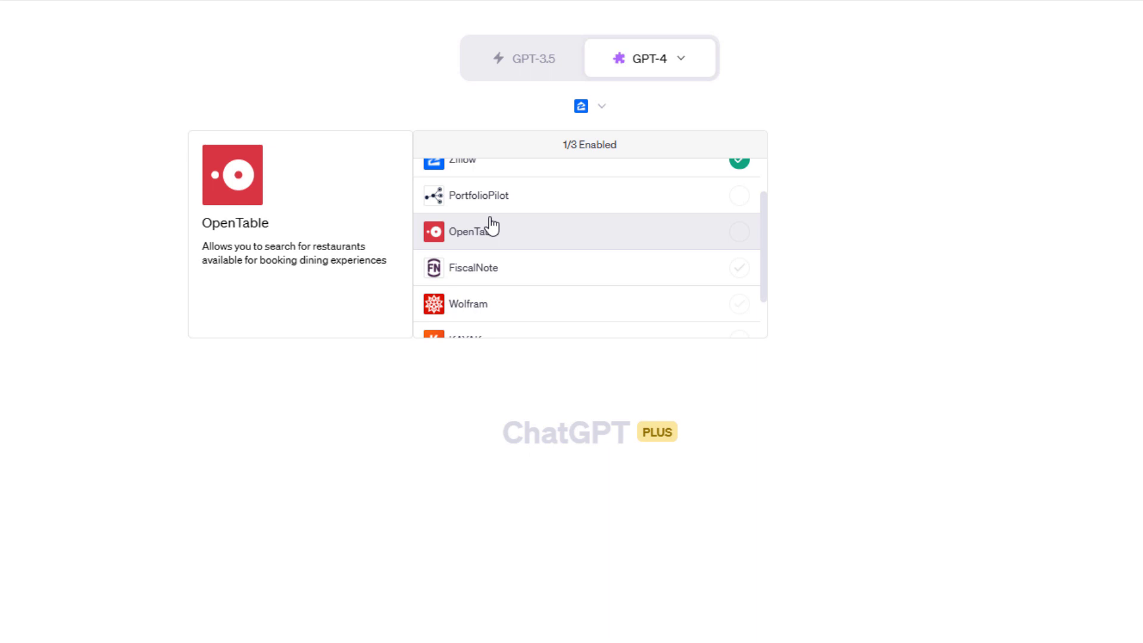
scroll(502, 289, down, 1)
scroll(507, 268, up, 2)
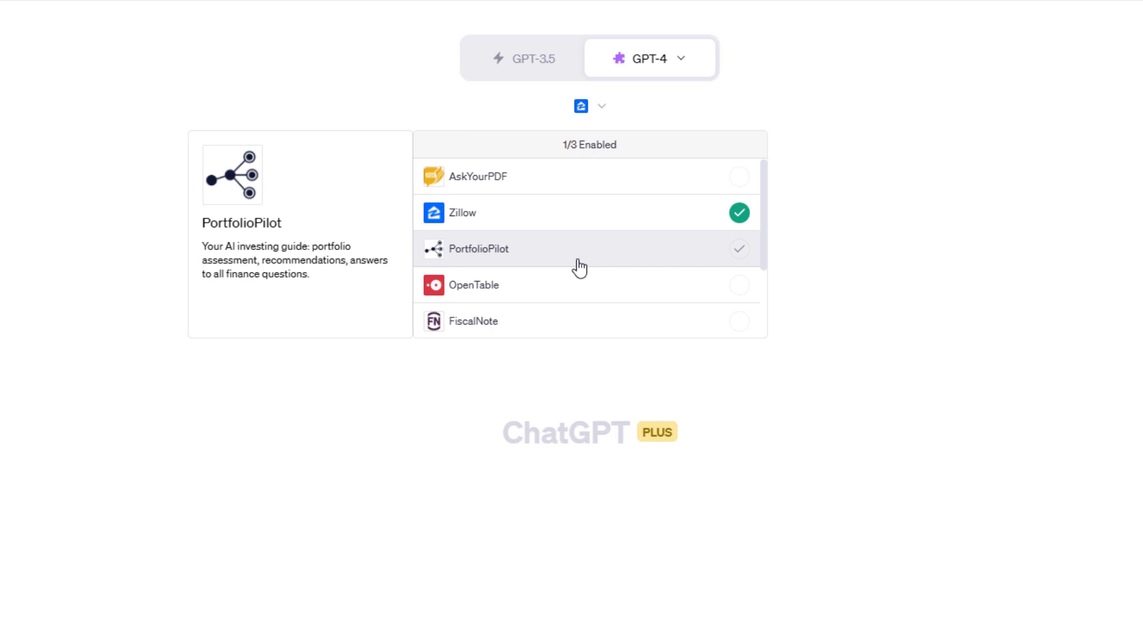
click(821, 314)
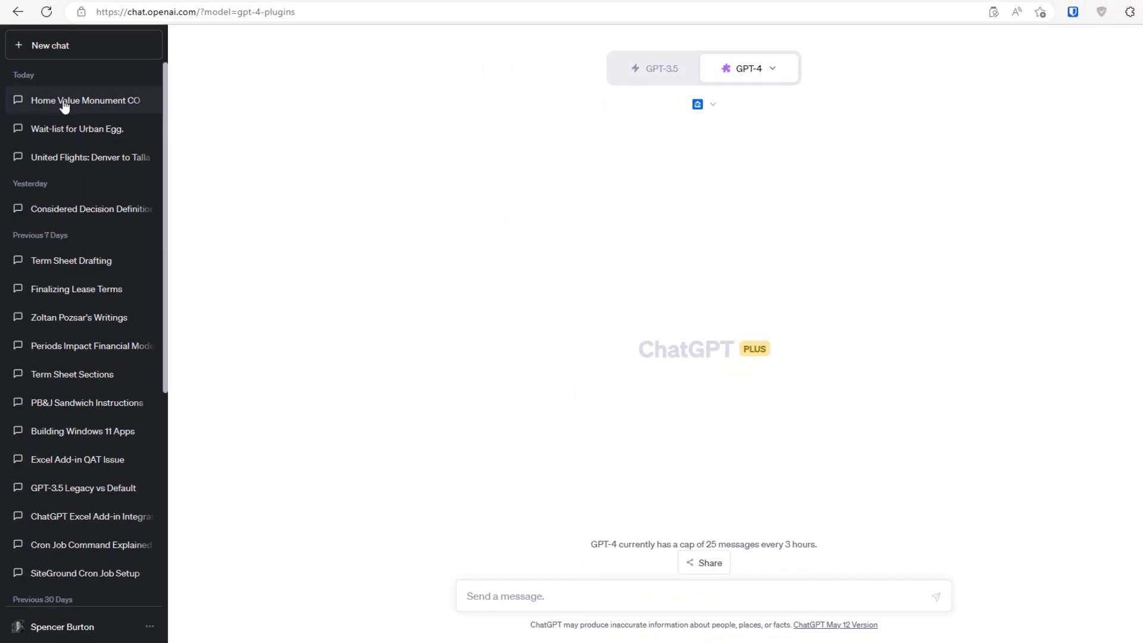
click(65, 101)
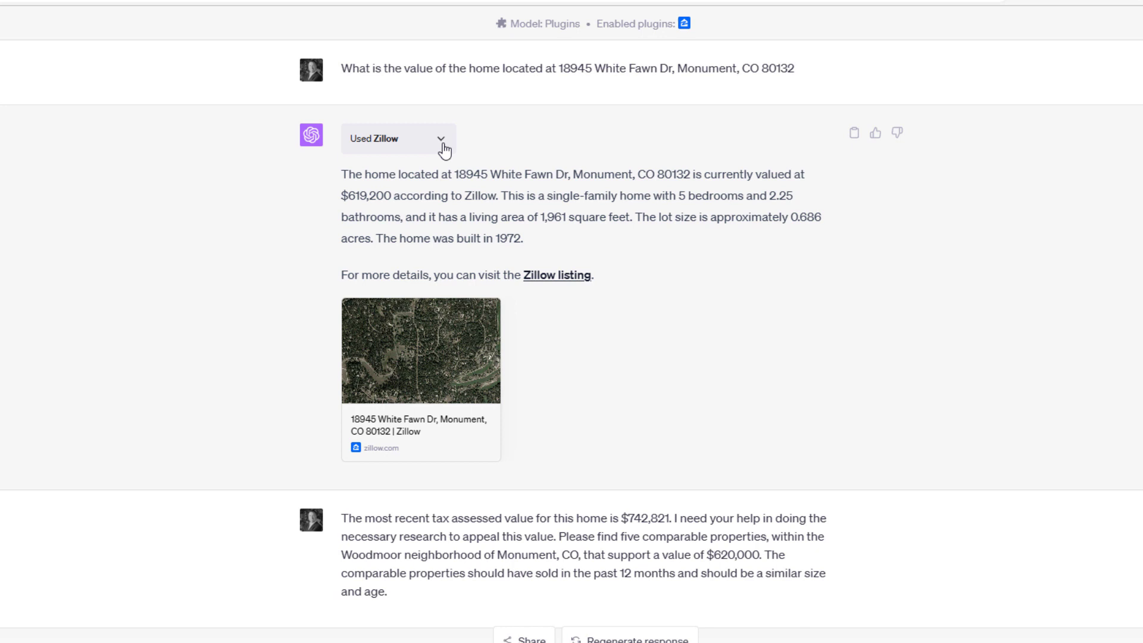
click(446, 146)
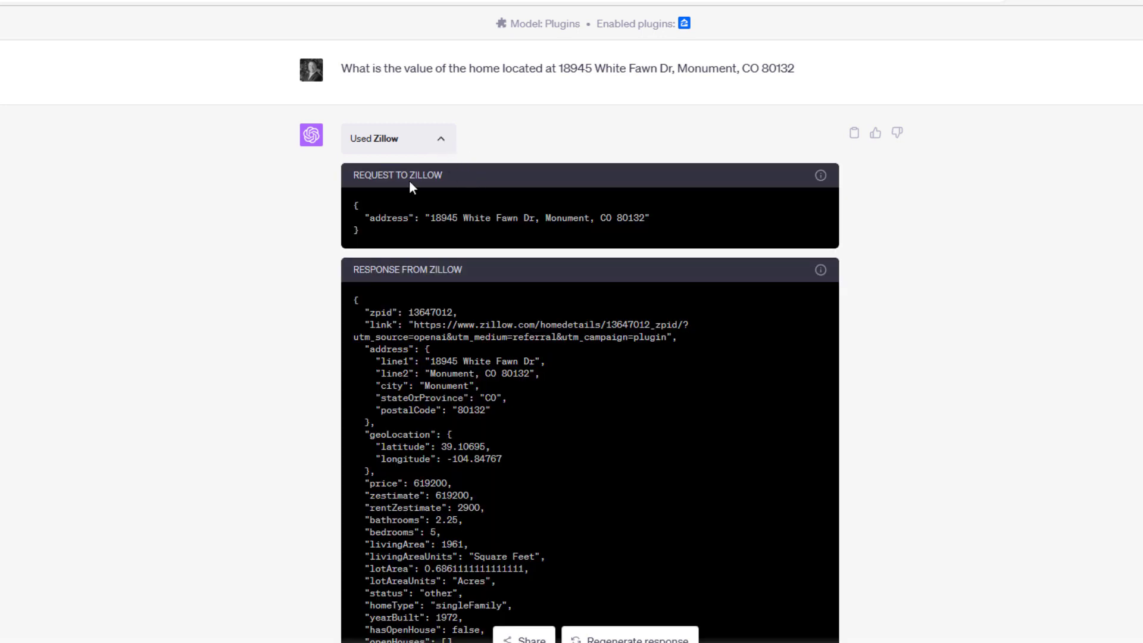
drag(448, 176, 353, 175)
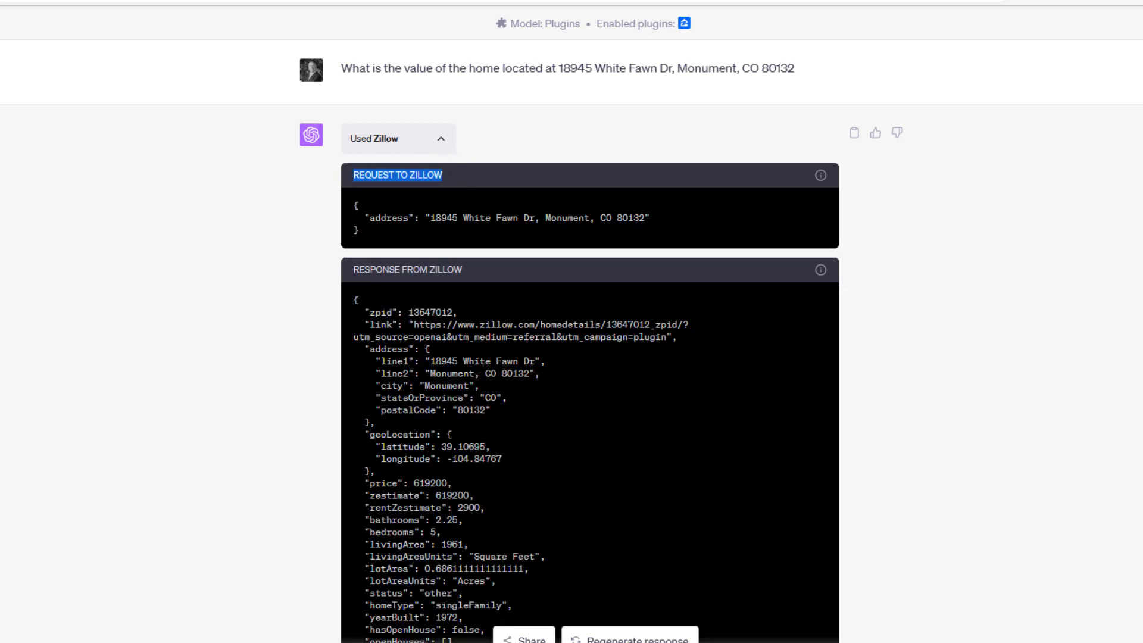
drag(659, 220, 384, 218)
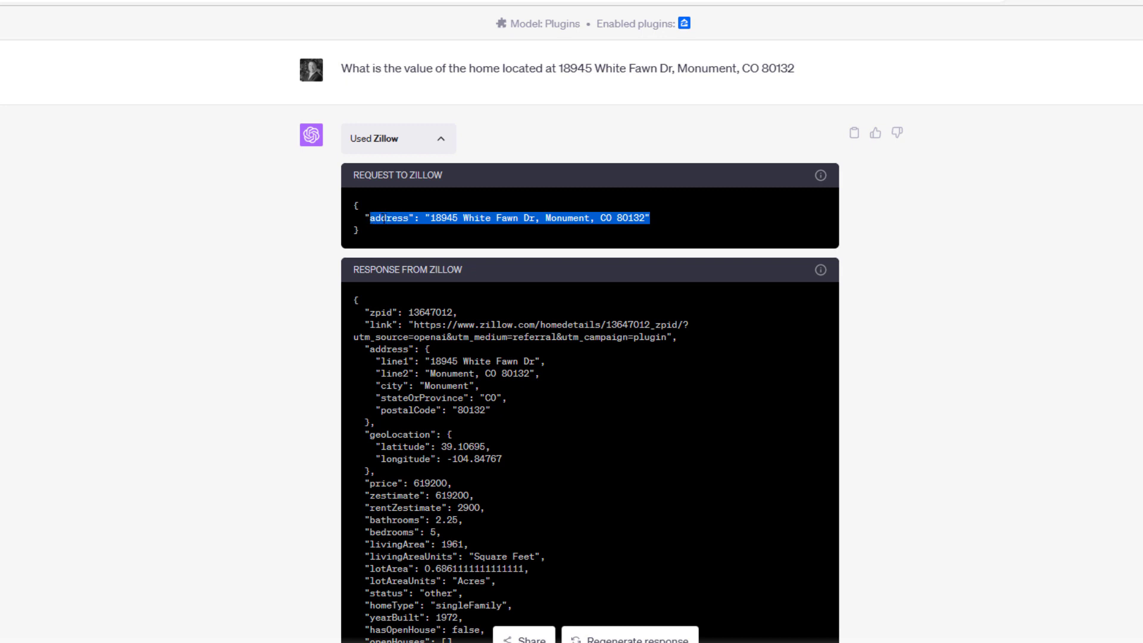
click(385, 218)
scroll(589, 357, down, 2)
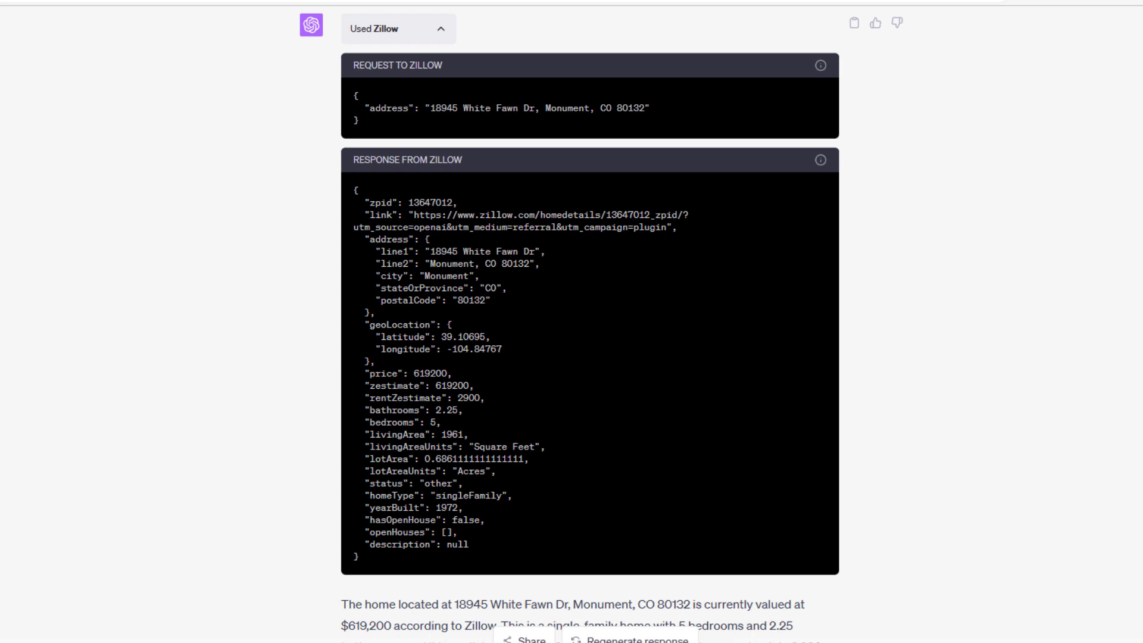
drag(405, 398, 398, 397)
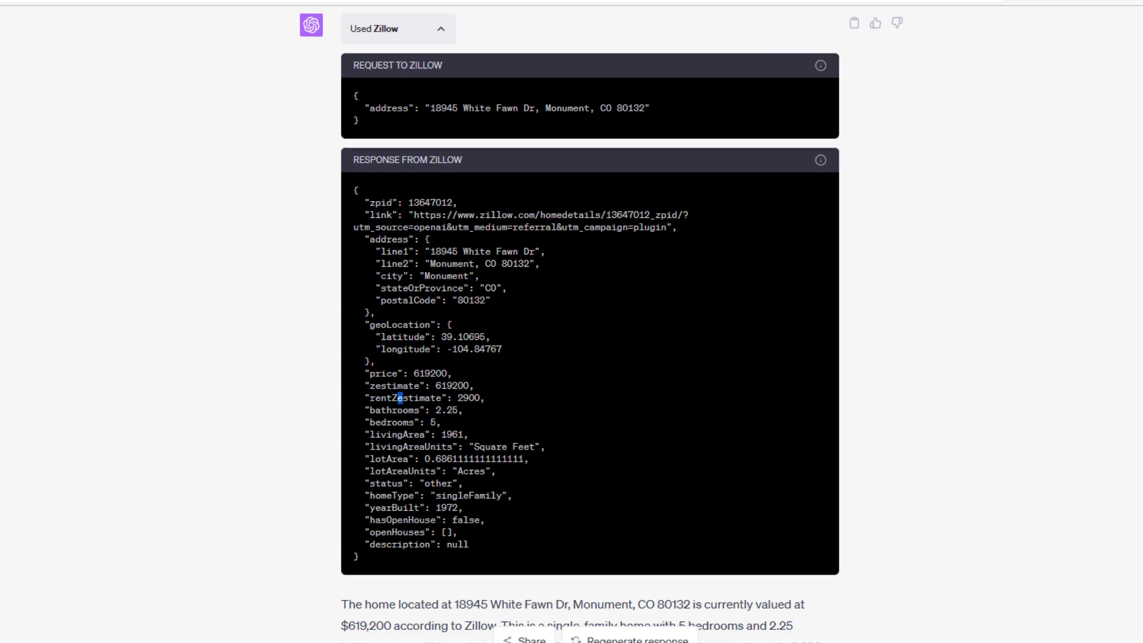
scroll(590, 321, down, 2)
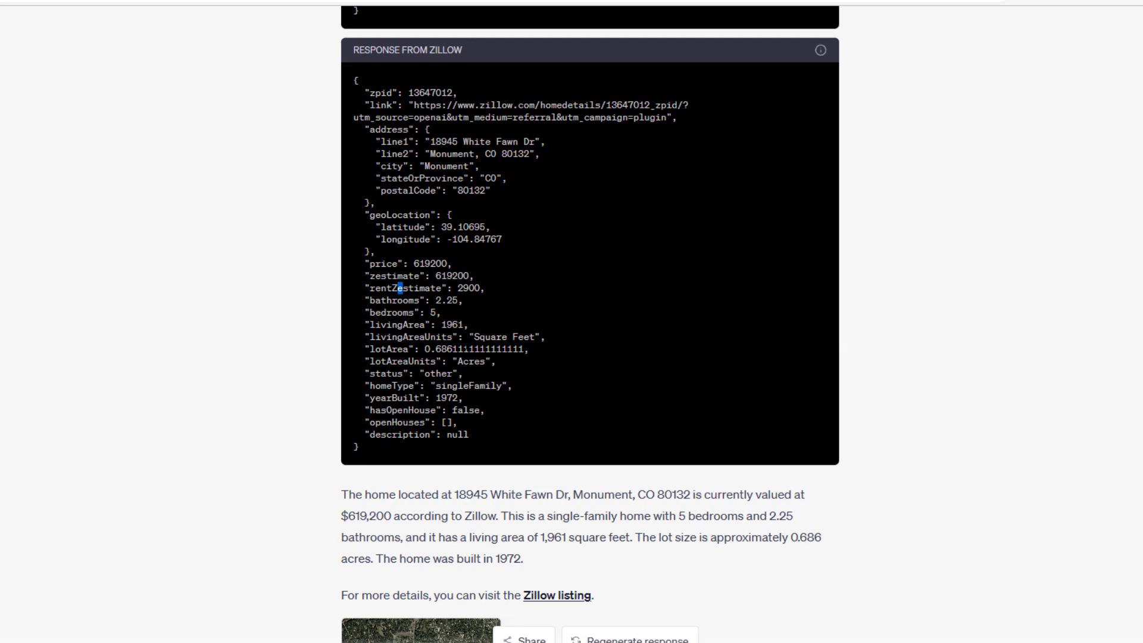
scroll(505, 266, up, 2)
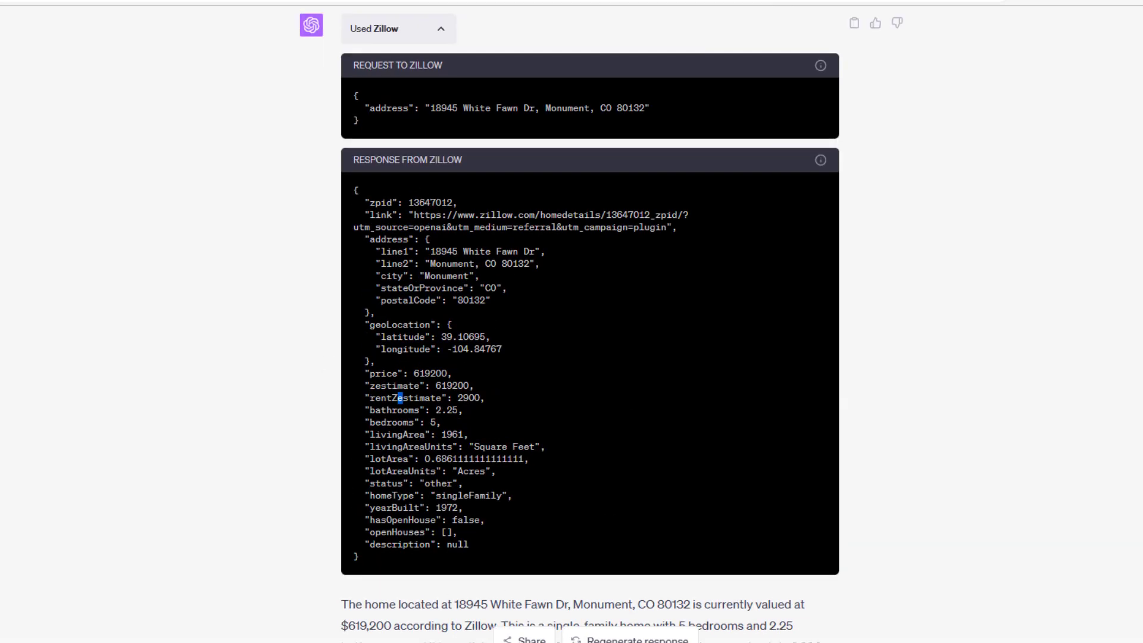
drag(658, 111, 375, 109)
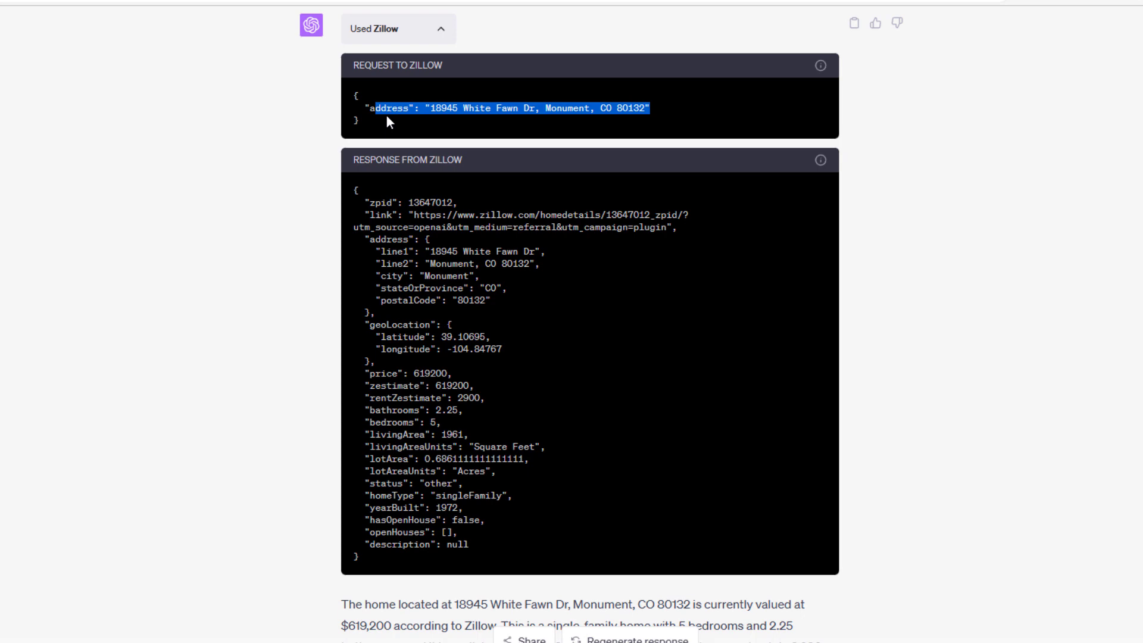
click(262, 288)
scroll(284, 332, up, 2)
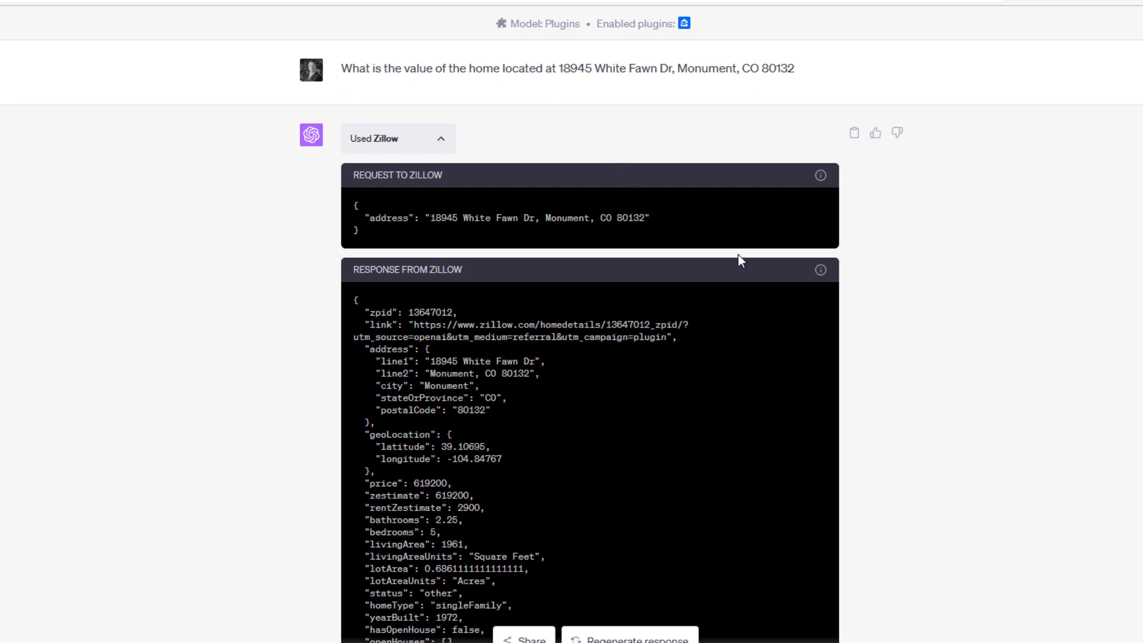
scroll(740, 260, down, 2)
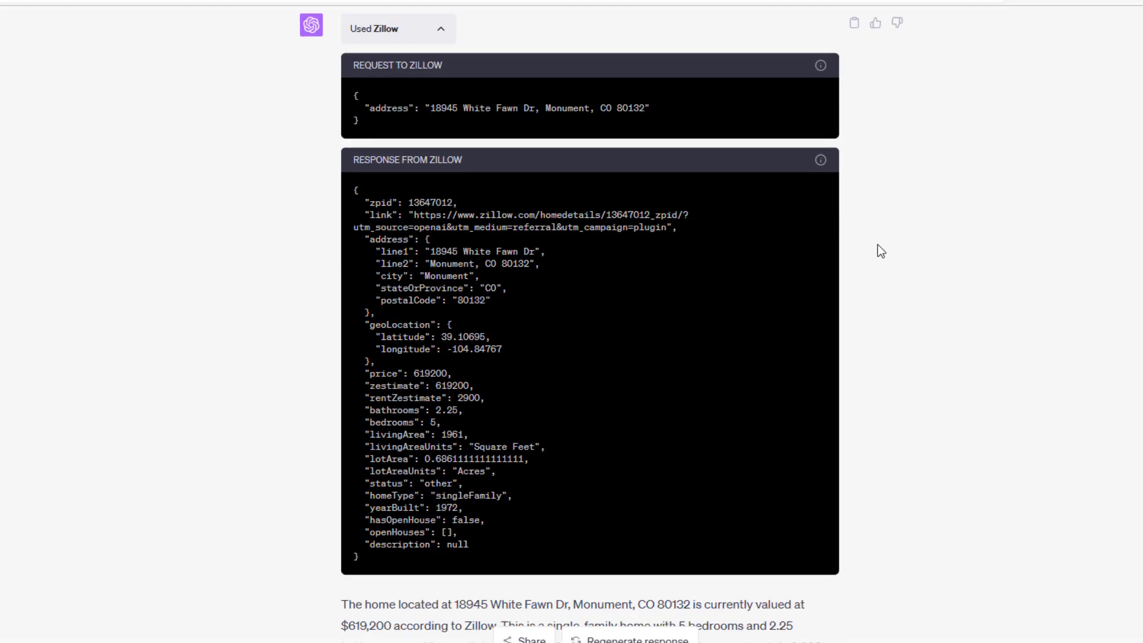
scroll(878, 247, down, 5)
scroll(581, 219, up, 4)
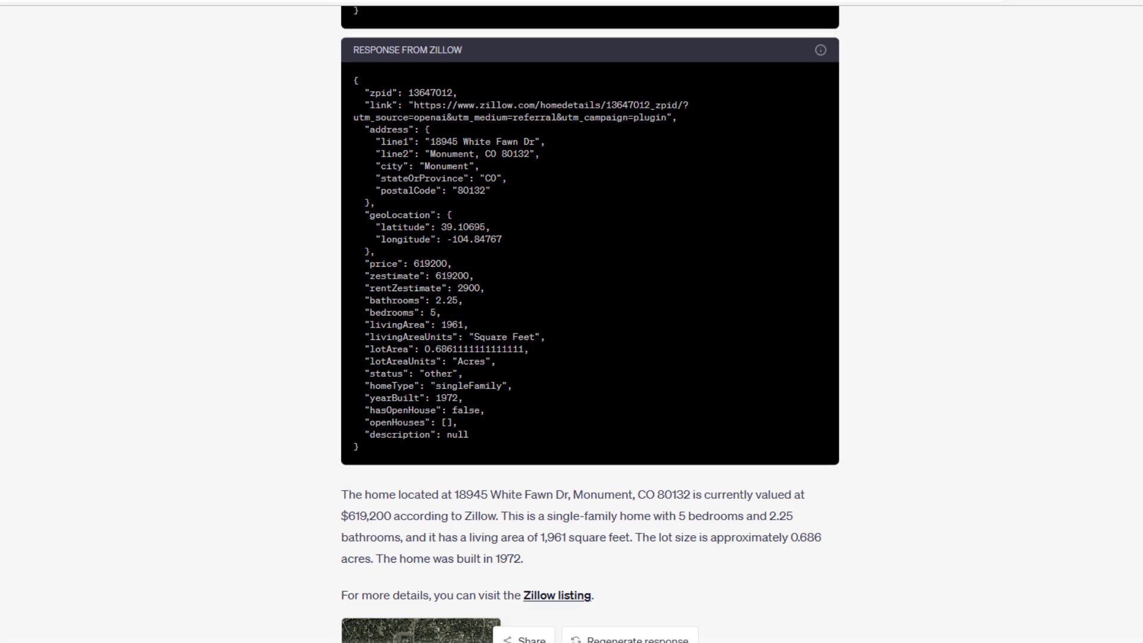
scroll(321, 197, down, 5)
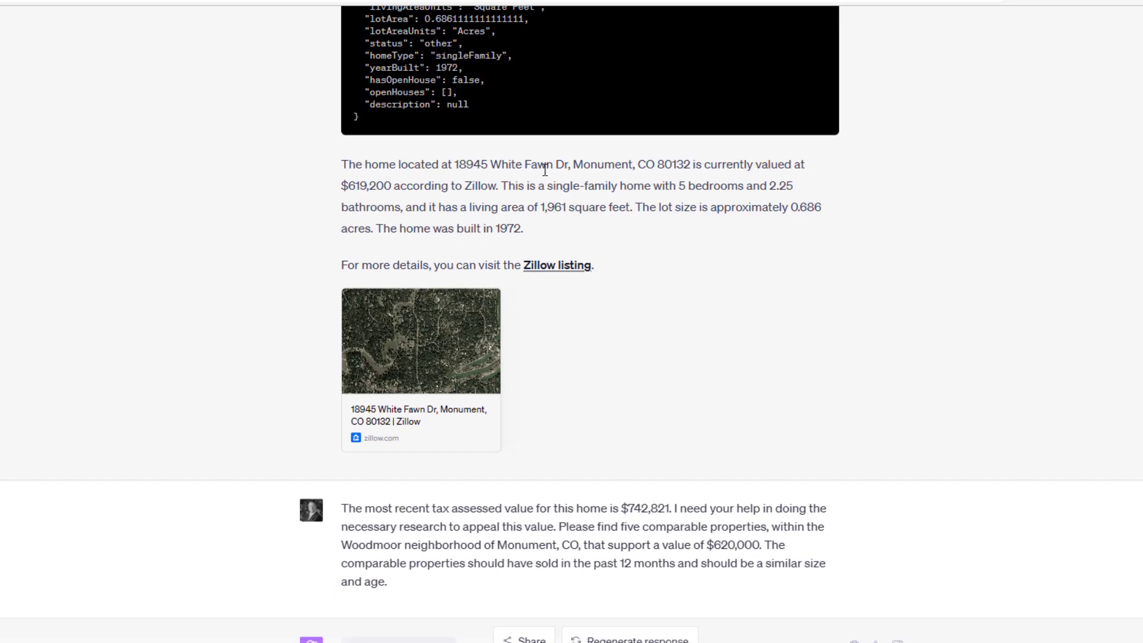
double_click(363, 188)
click(401, 189)
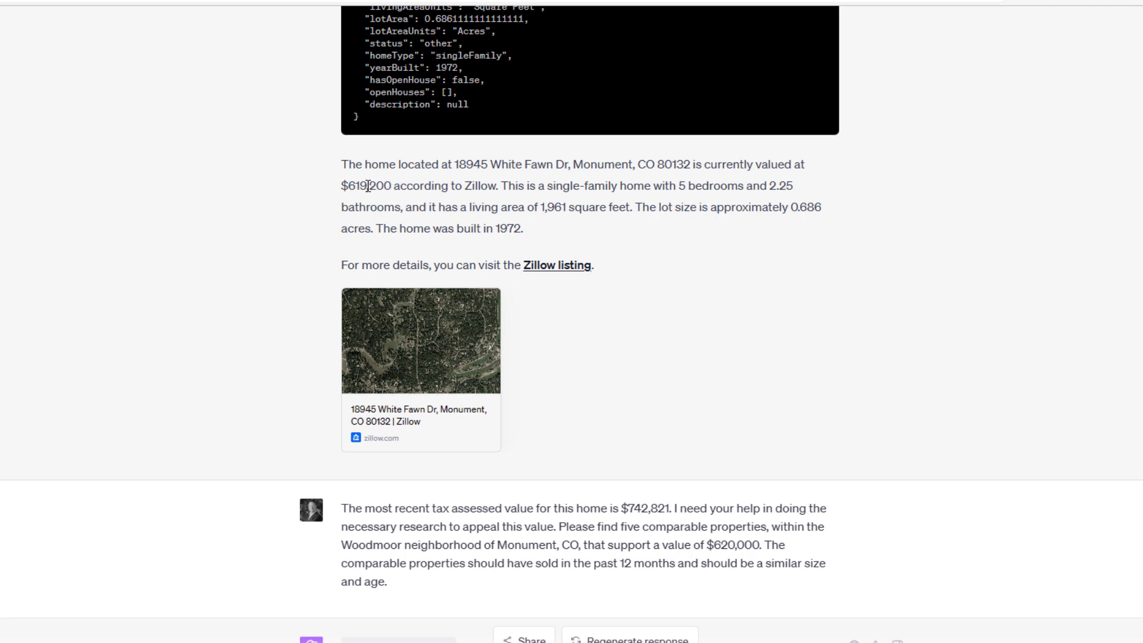
drag(392, 188, 343, 189)
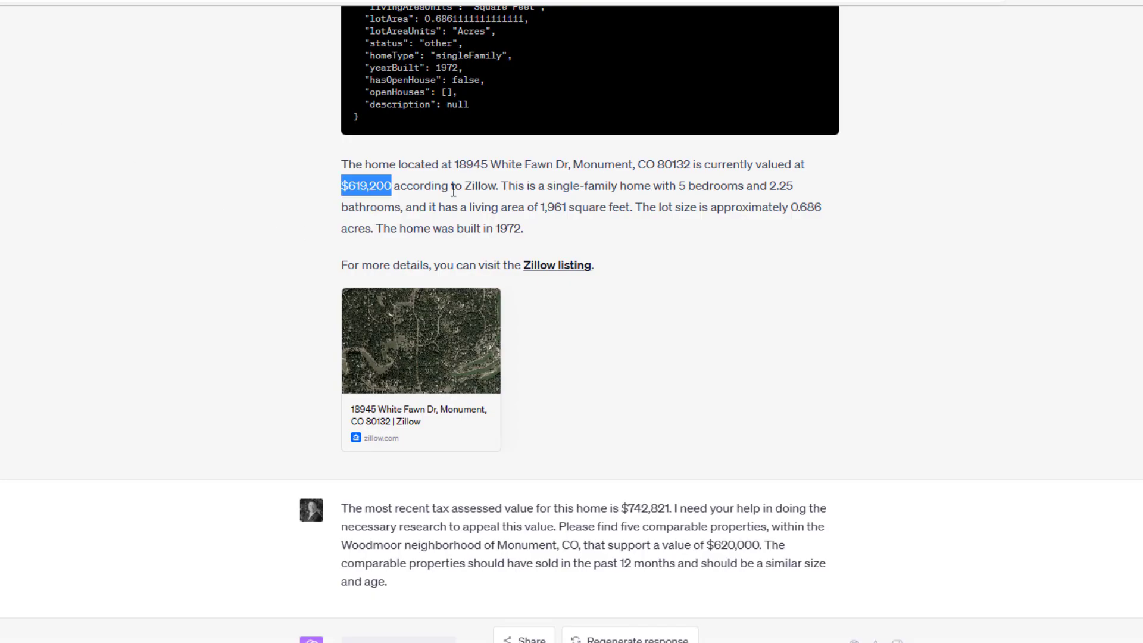
click(519, 196)
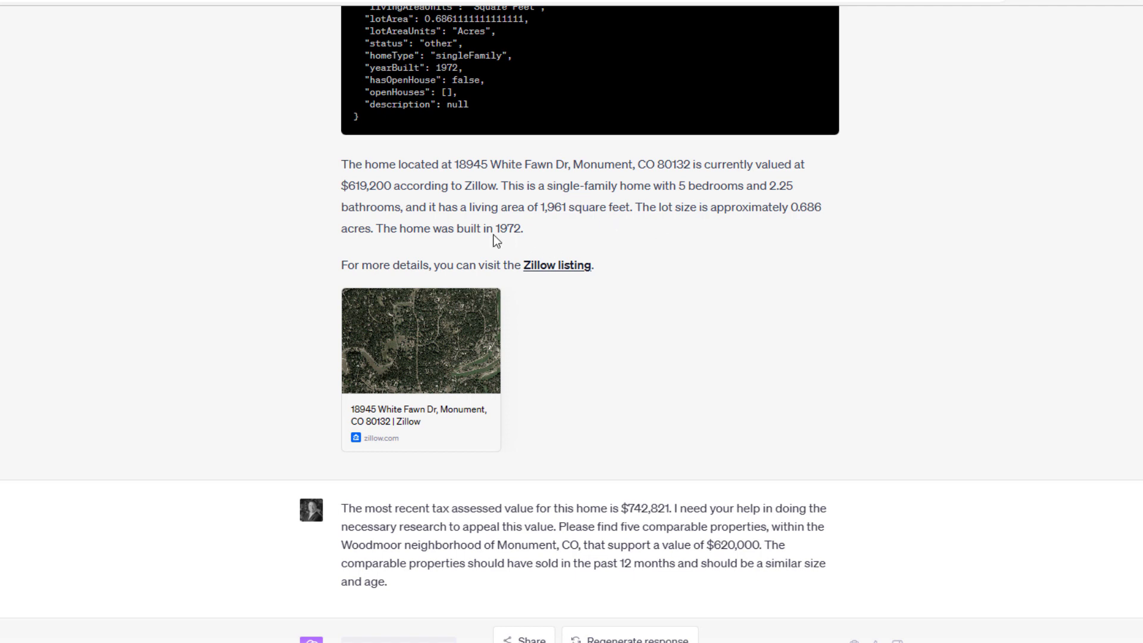
click(411, 396)
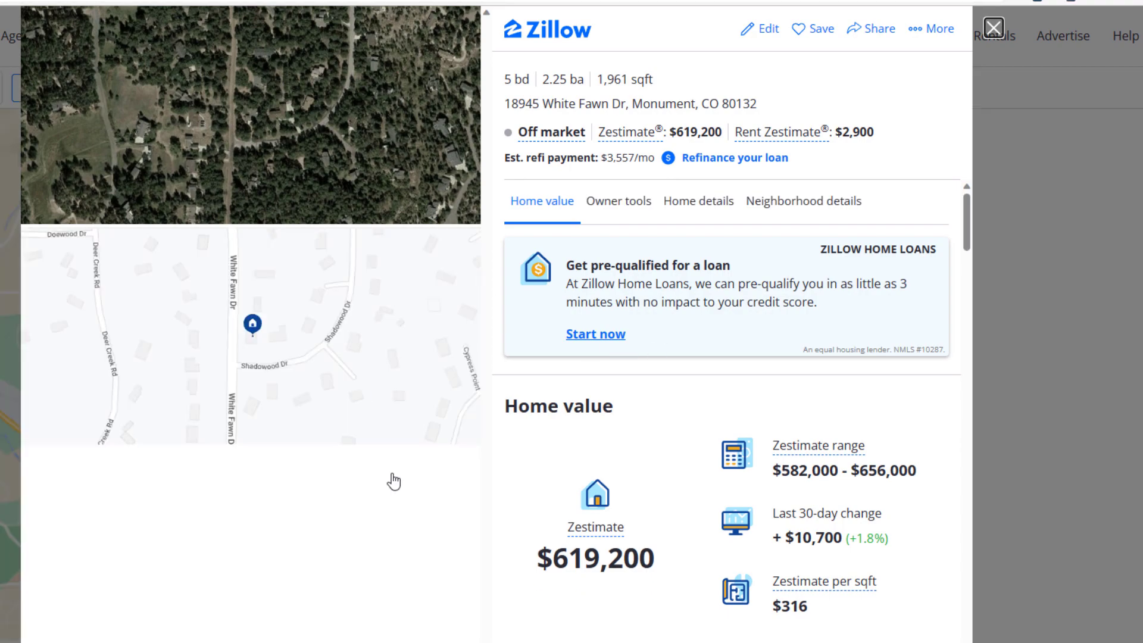
scroll(697, 417, down, 10)
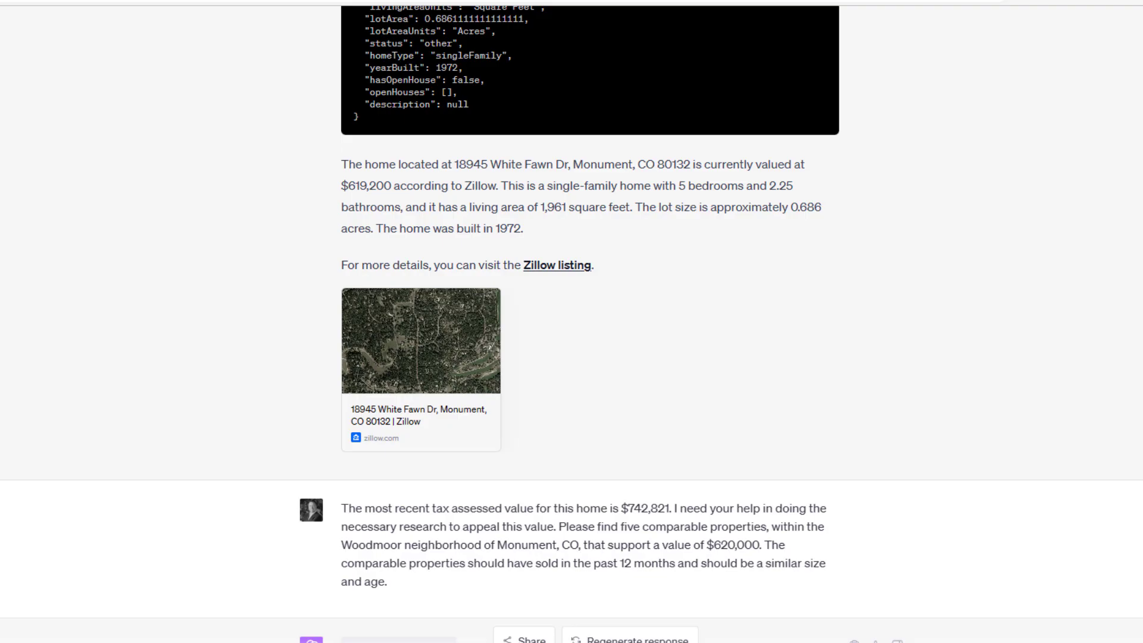
Highlight the $742,821 assessed value and $620,000 target in the follow-up prompt.
scroll(774, 373, down, 5)
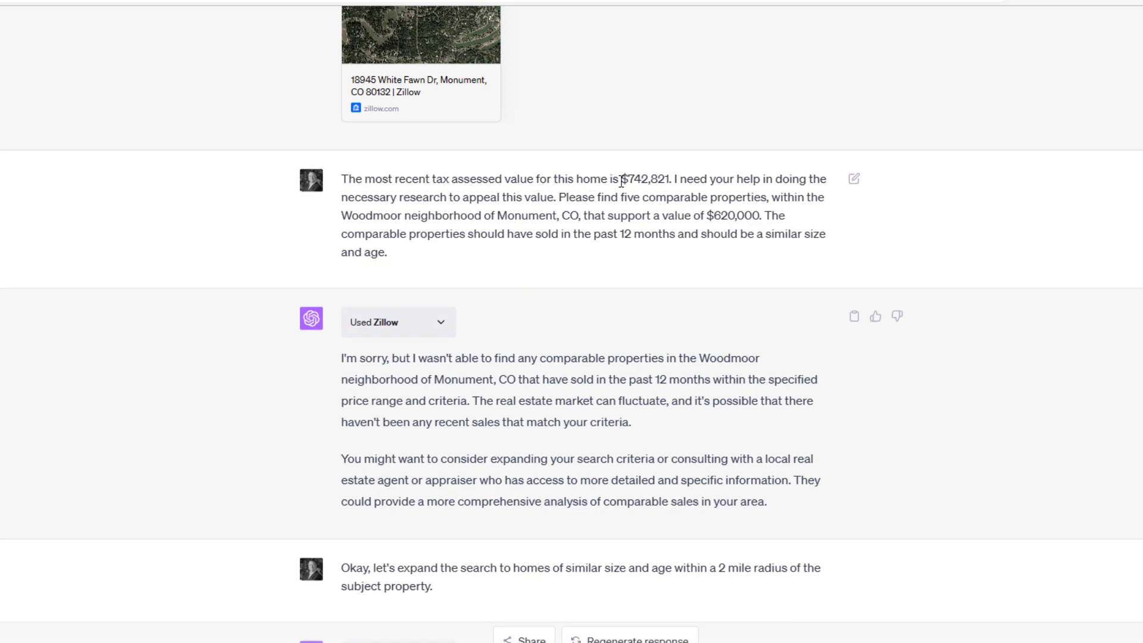
drag(670, 179, 634, 180)
click(647, 205)
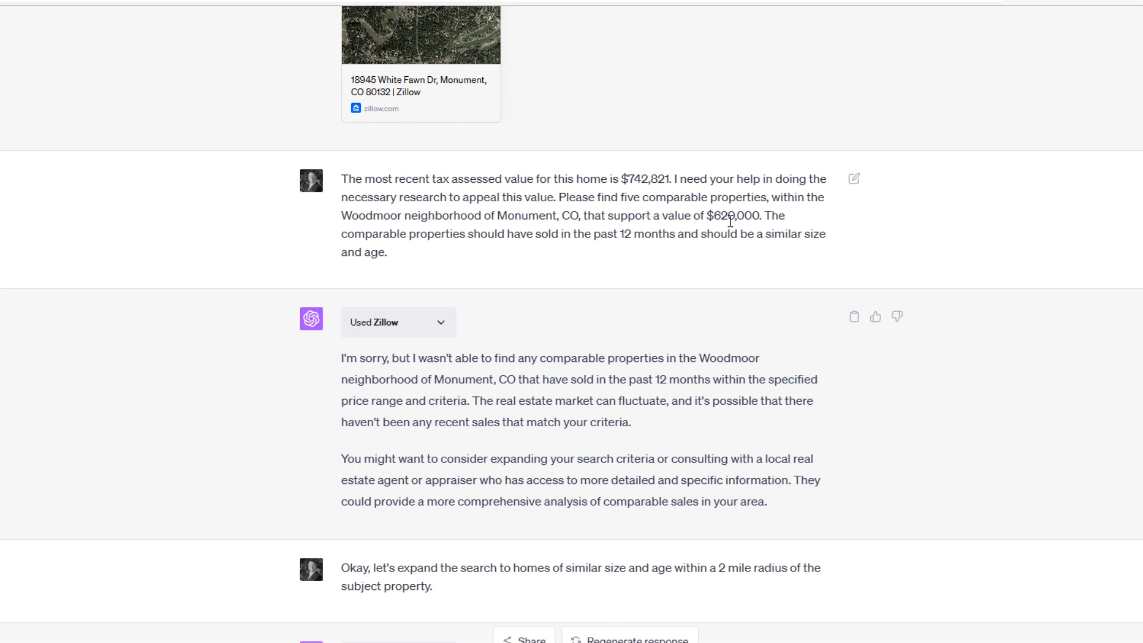
drag(738, 215, 714, 215)
click(708, 216)
drag(670, 178, 628, 180)
click(640, 181)
Recheck the $619,200 and 620,000 figures, then scroll to the five-comparables reply.
scroll(595, 243, up, 15)
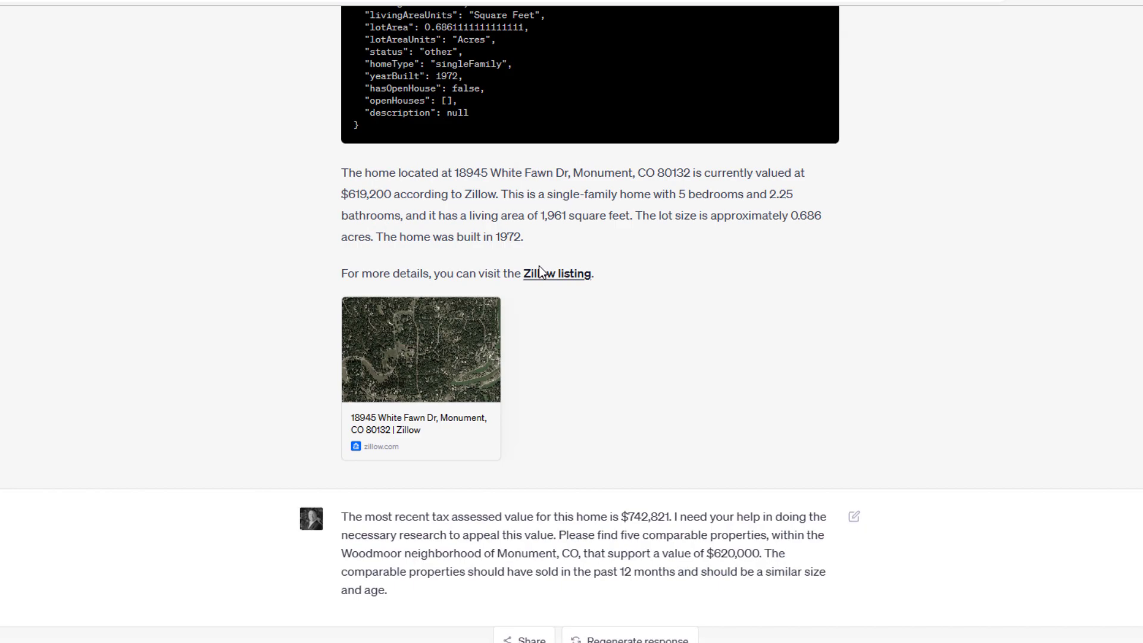
scroll(703, 172, down, 10)
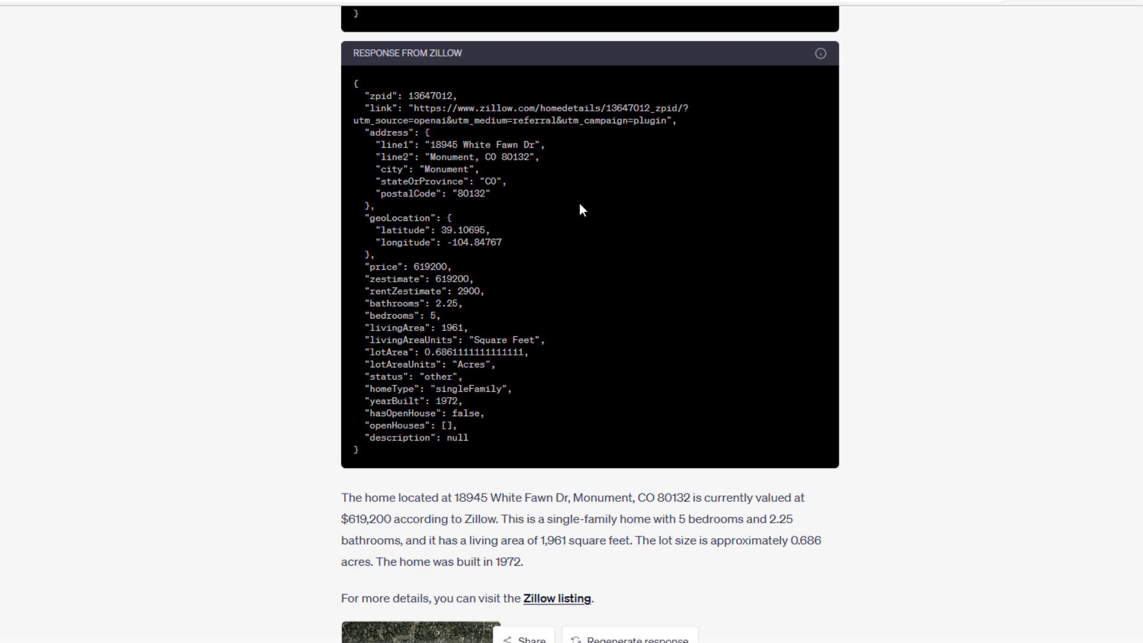
drag(395, 77, 342, 77)
click(518, 61)
scroll(558, 165, down, 2)
scroll(558, 165, down, 2)
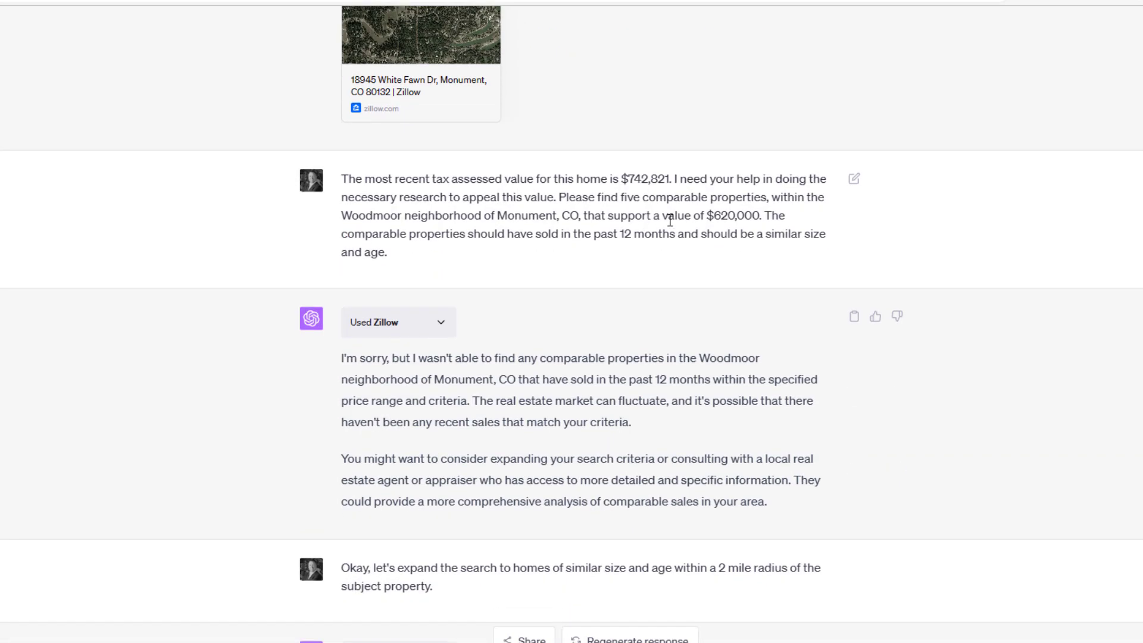
drag(761, 217, 717, 222)
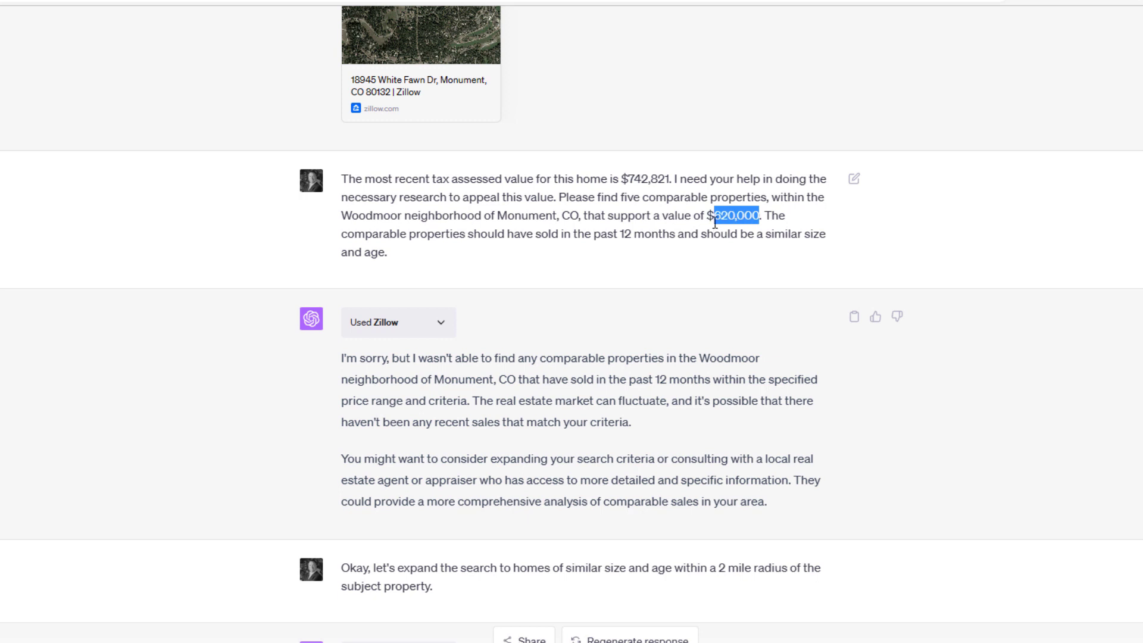
click(691, 219)
scroll(659, 223, down, 3)
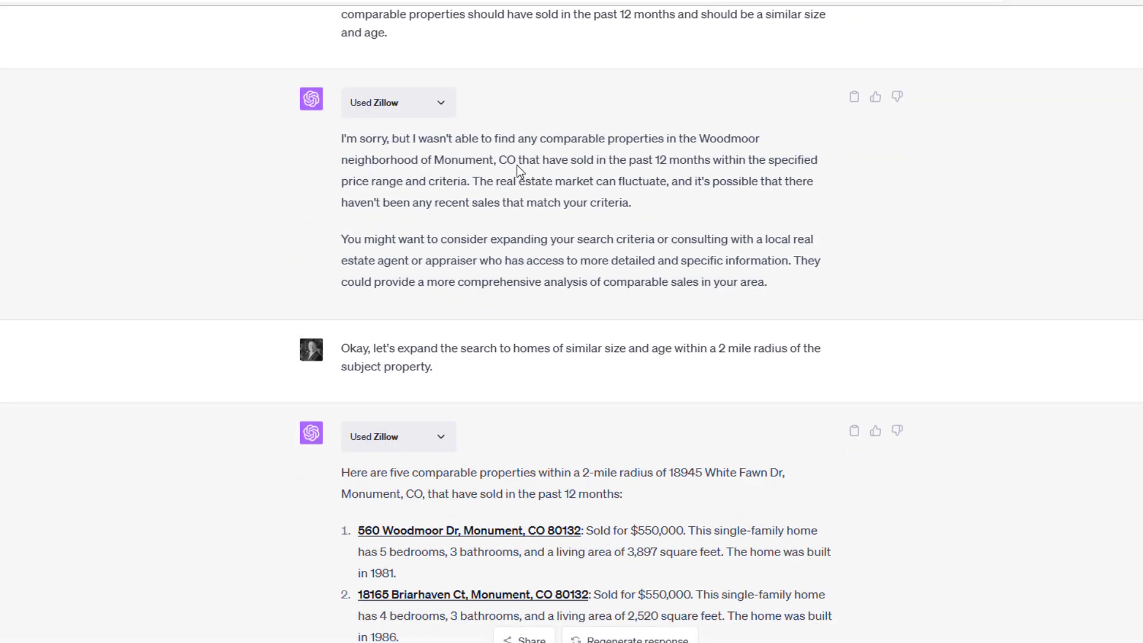
Expand the first Zillow call and highlight its Woodmoor neighborhood filter.
click(441, 105)
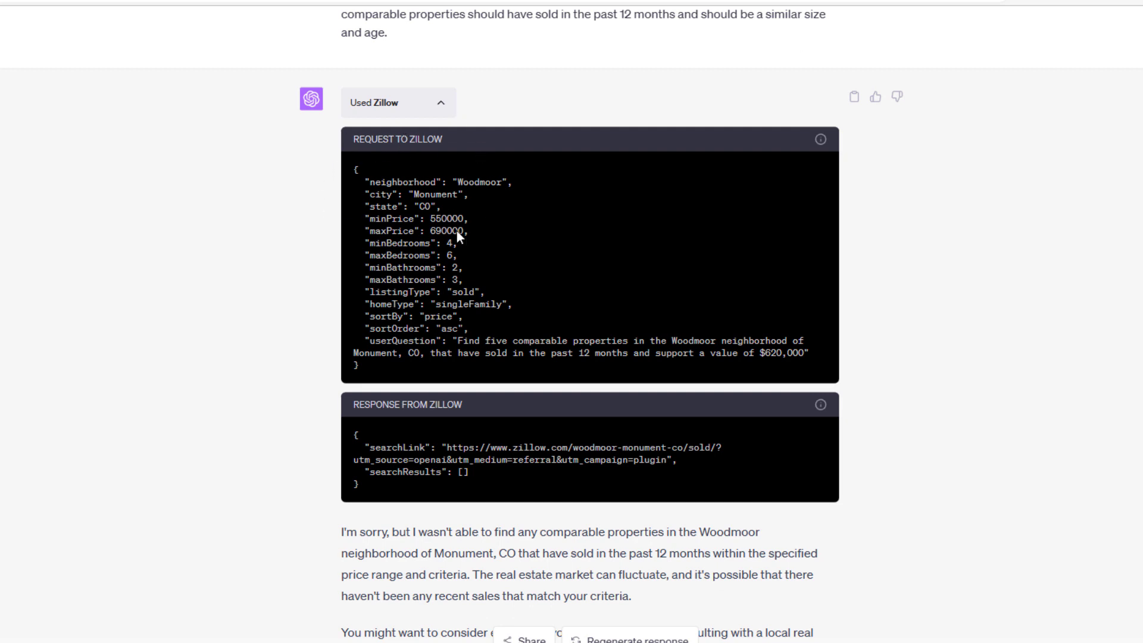
drag(512, 182, 381, 182)
click(306, 284)
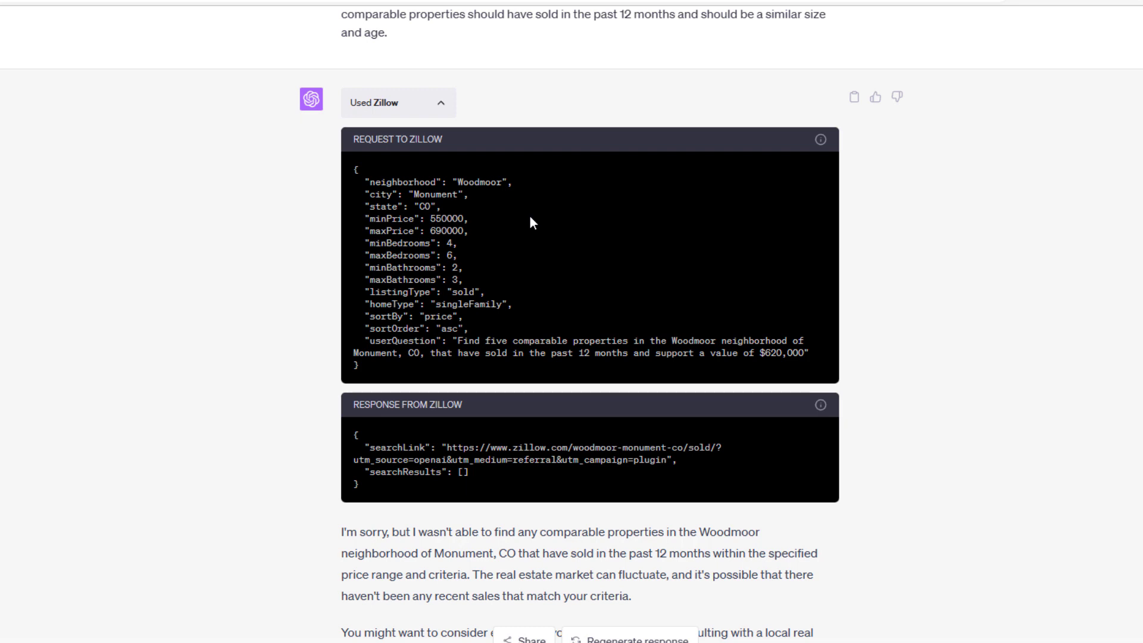
drag(510, 182, 457, 183)
click(286, 266)
scroll(302, 280, down, 7)
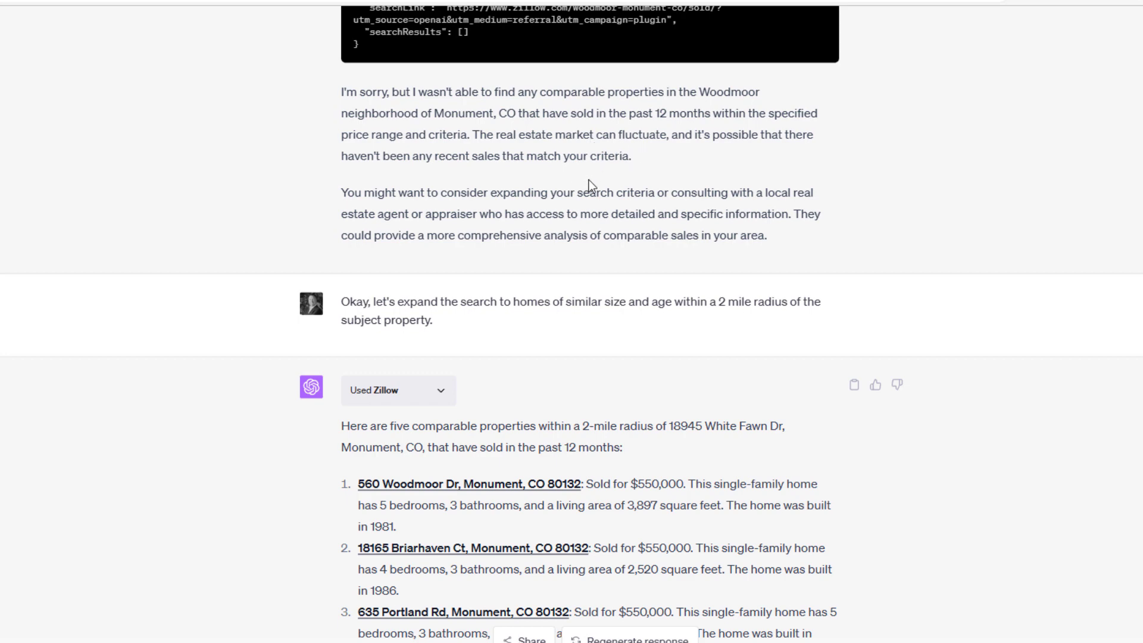
Expand the 2-mile Zillow call and scroll its response to the five listed properties.
scroll(589, 180, down, 2)
drag(470, 208, 440, 195)
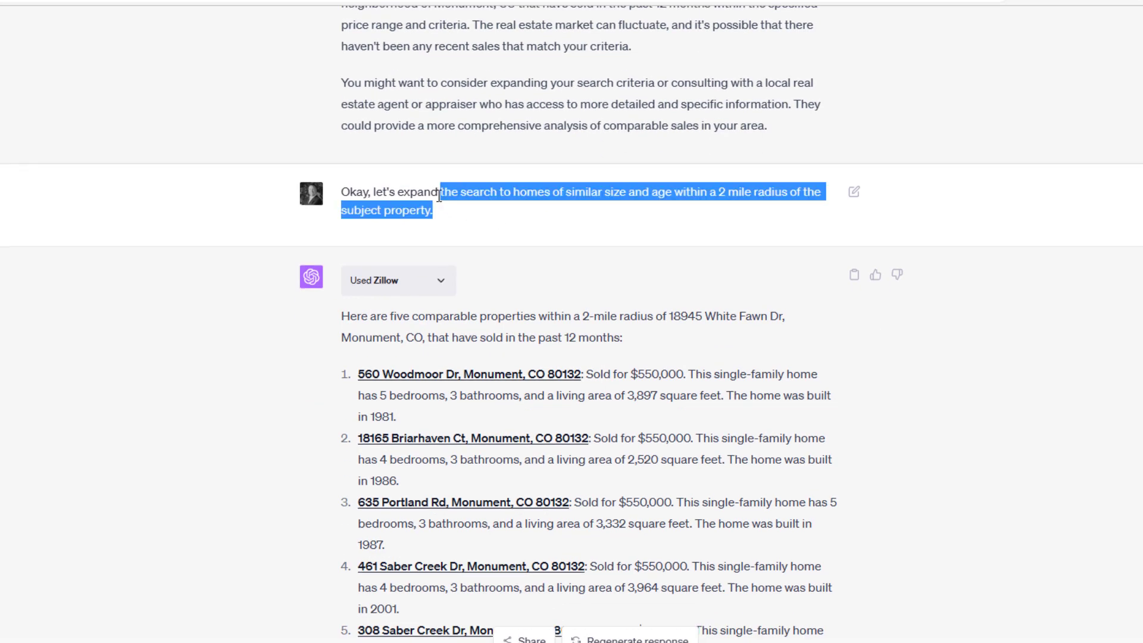
click(462, 232)
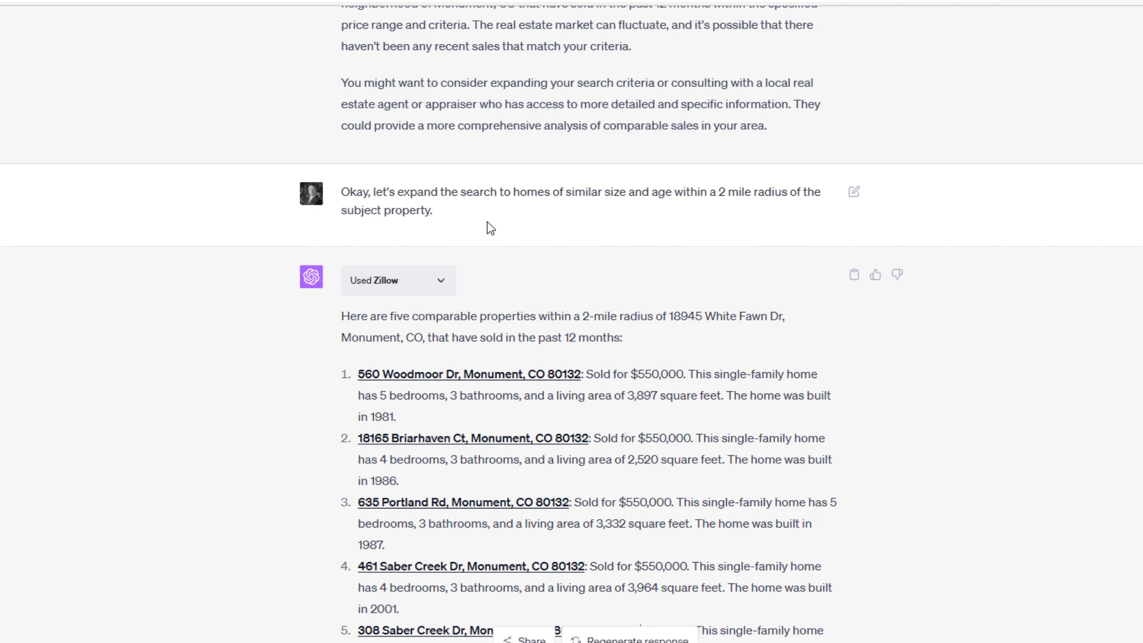
scroll(487, 221, down, 2)
click(440, 172)
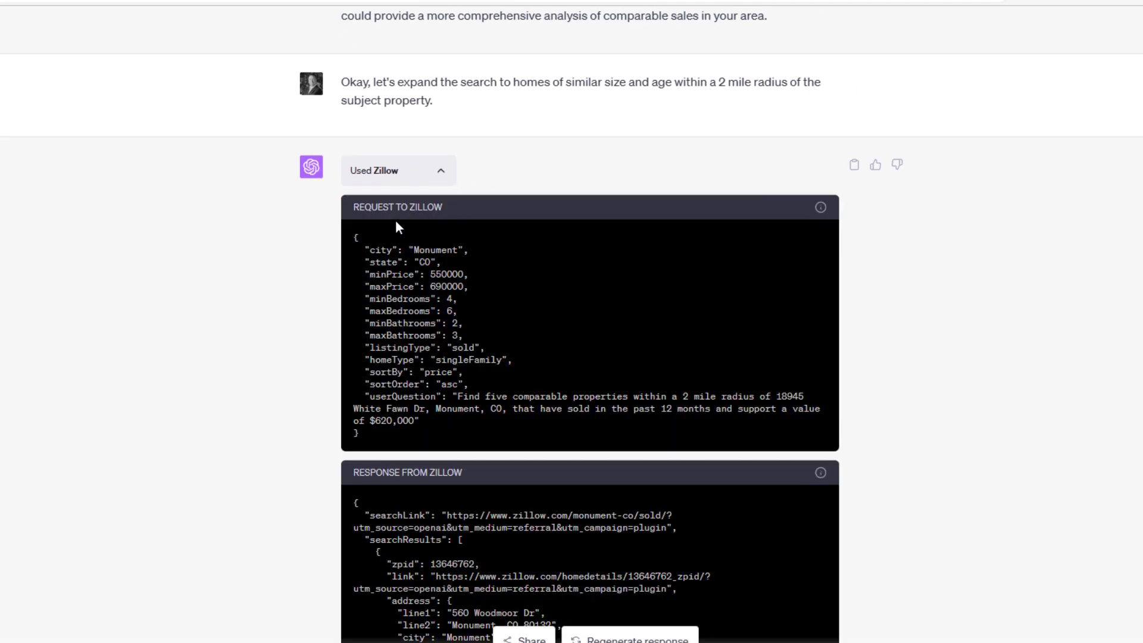
scroll(398, 226, down, 2)
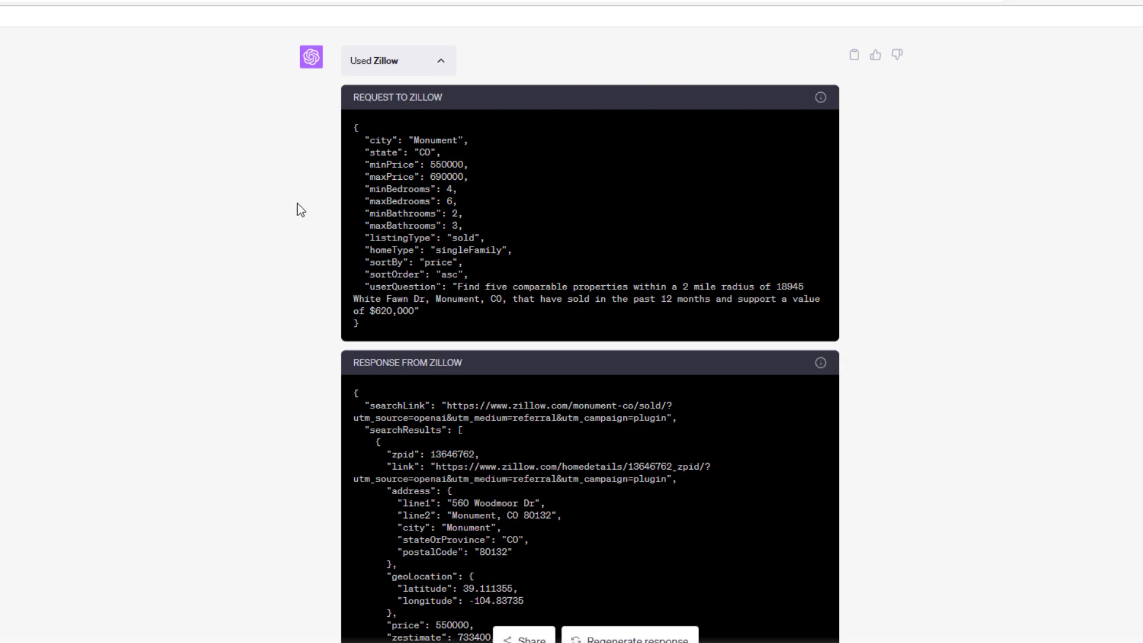
scroll(301, 209, down, 5)
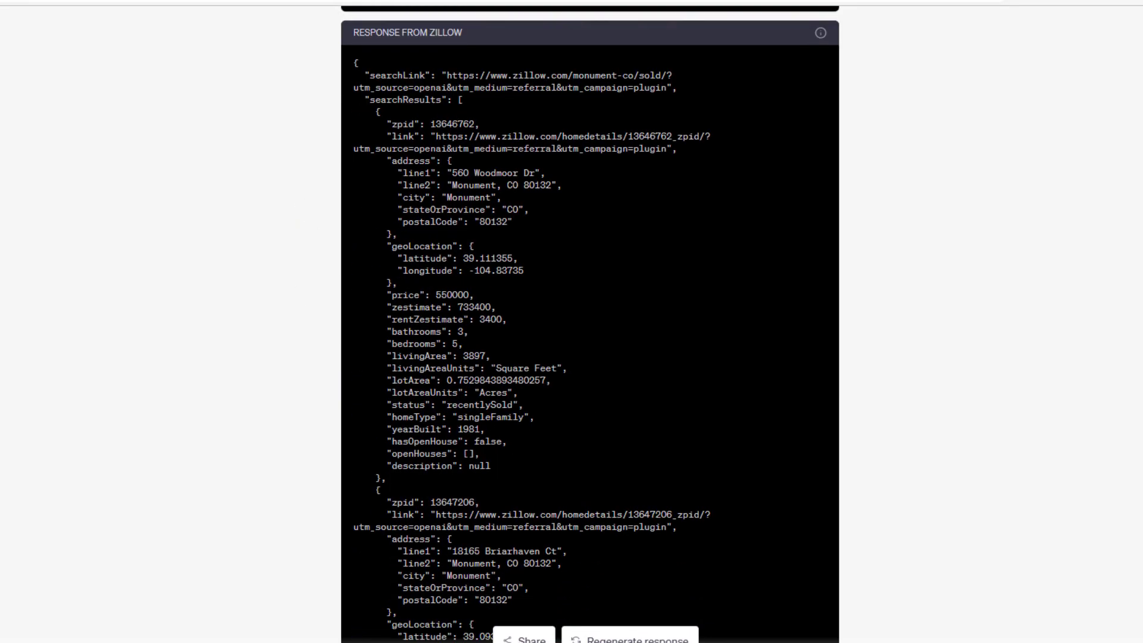
scroll(302, 206, down, 11)
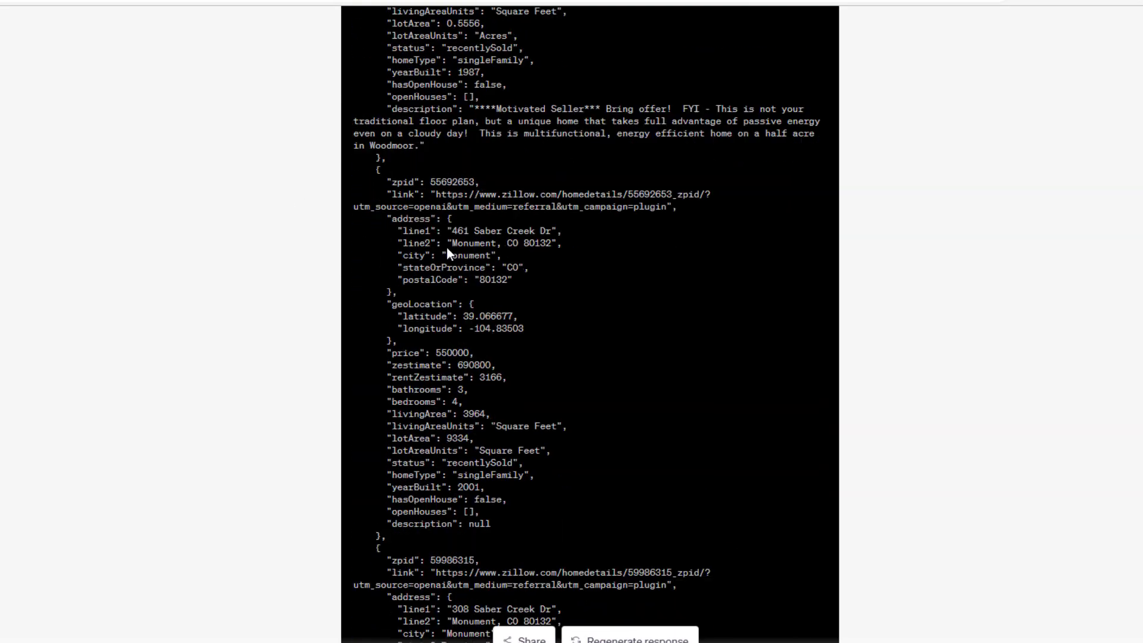
scroll(448, 253, down, 20)
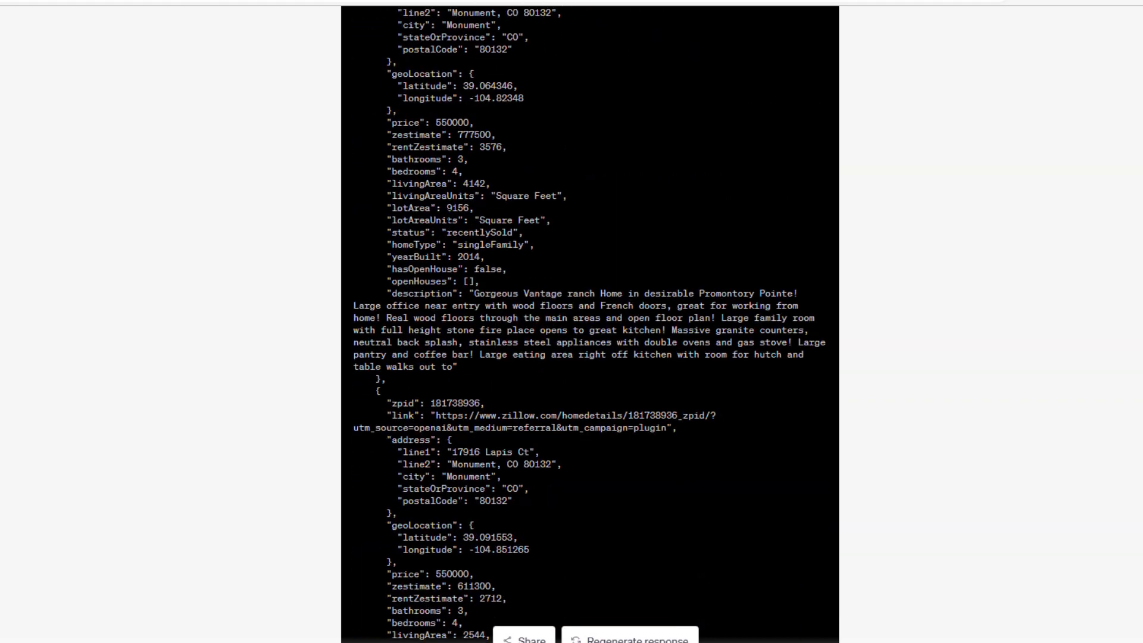
scroll(445, 215, down, 18)
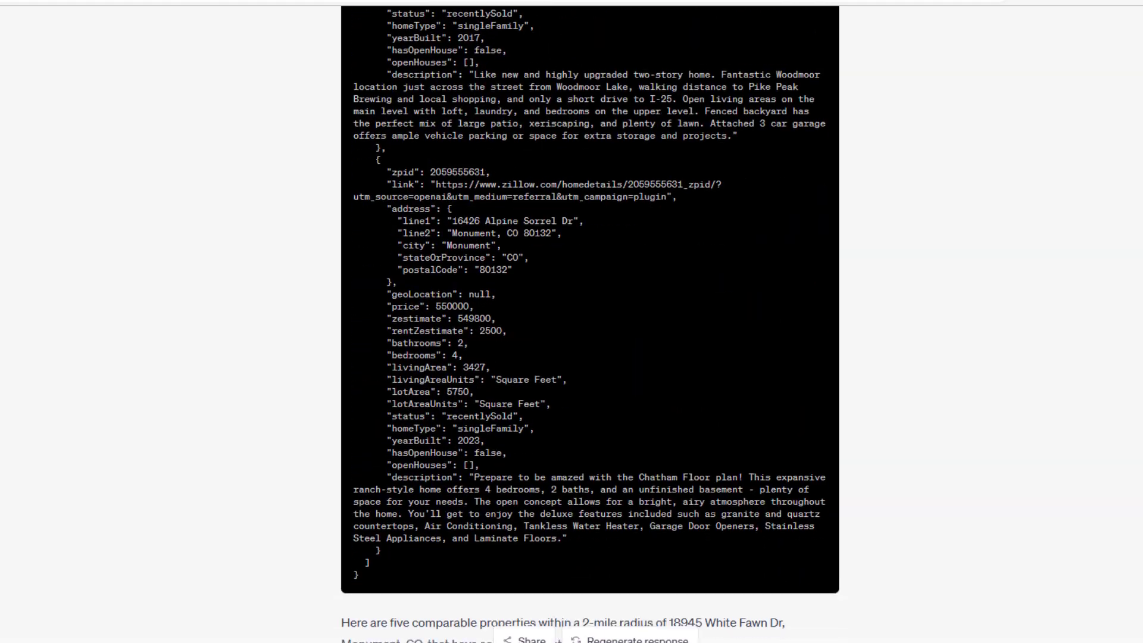
scroll(445, 215, down, 8)
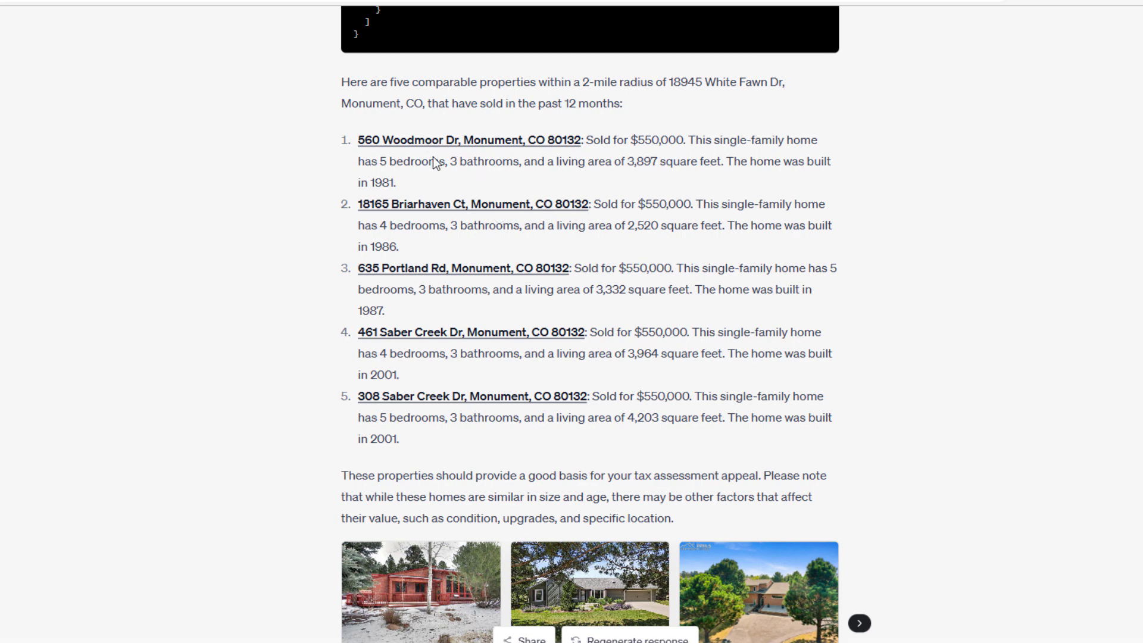
scroll(637, 221, down, 4)
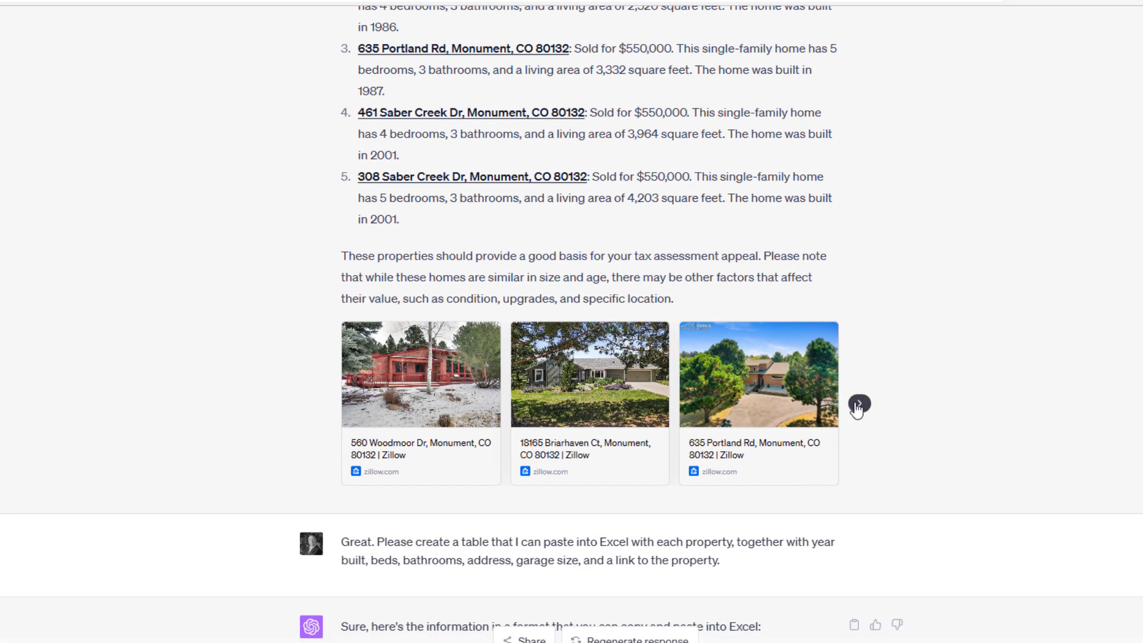
click(860, 405)
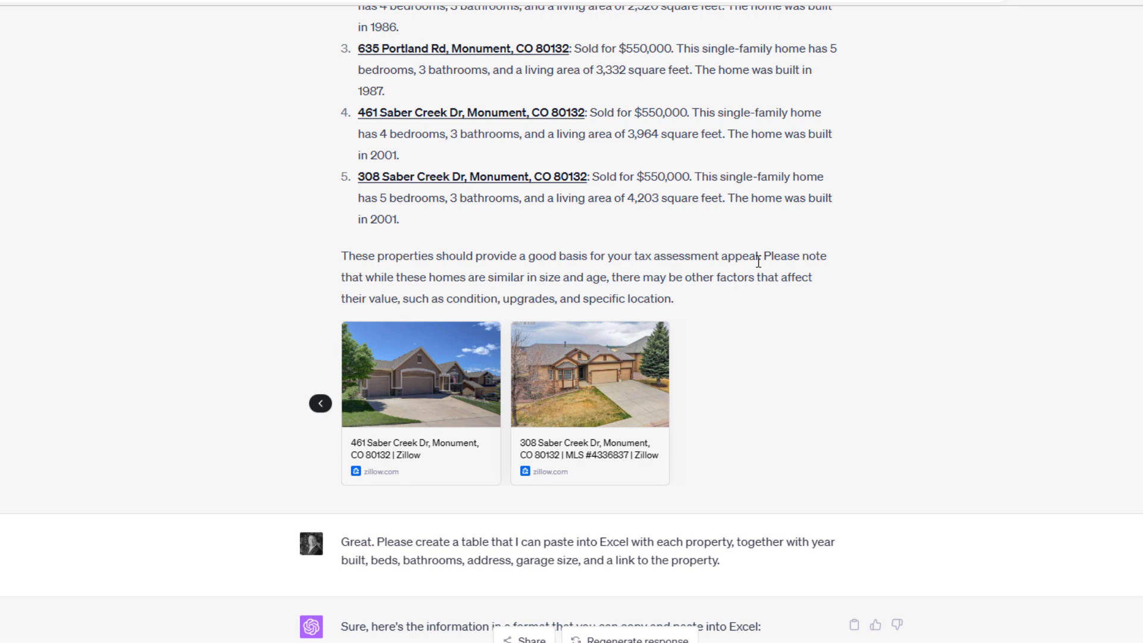
scroll(759, 260, up, 4)
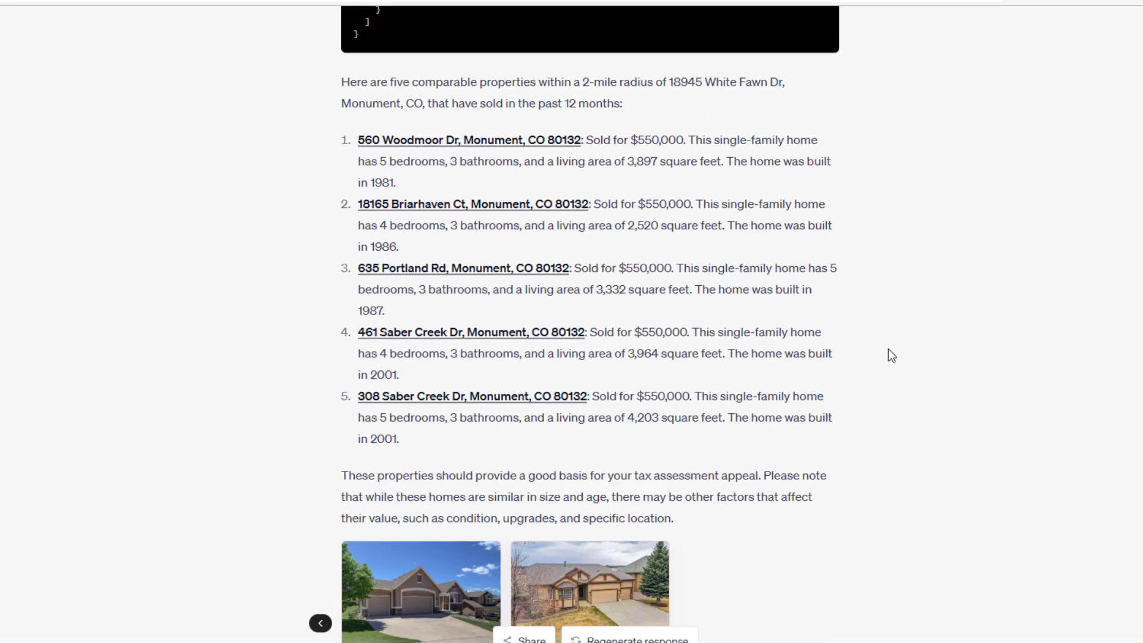
scroll(888, 350, down, 5)
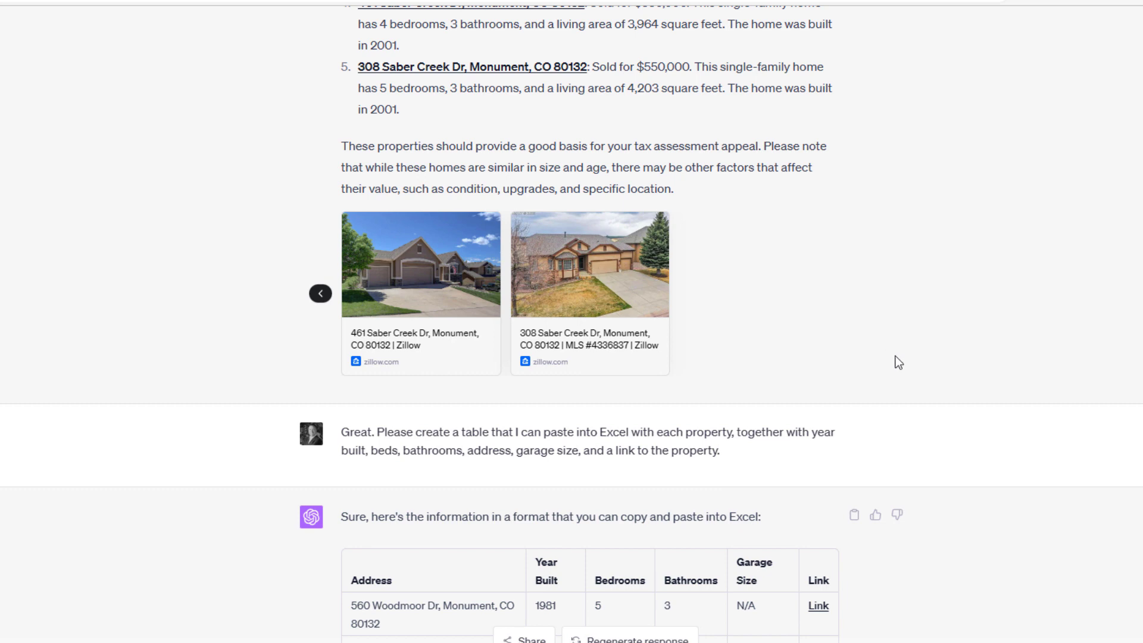
scroll(899, 363, down, 4)
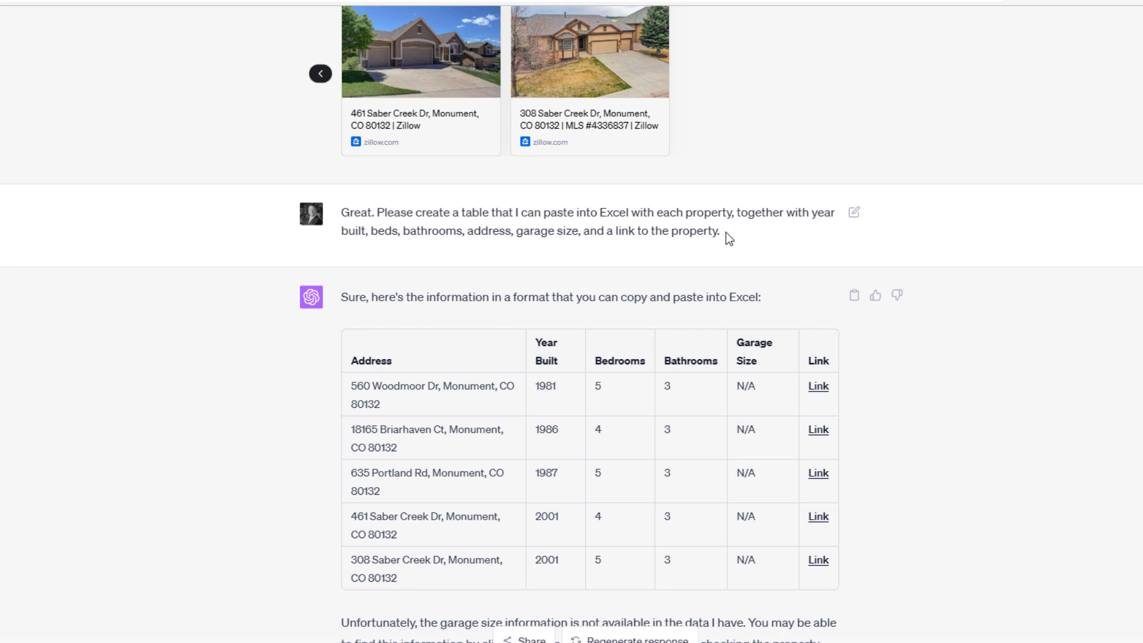
drag(730, 238, 409, 214)
click(436, 220)
scroll(927, 225, down, 4)
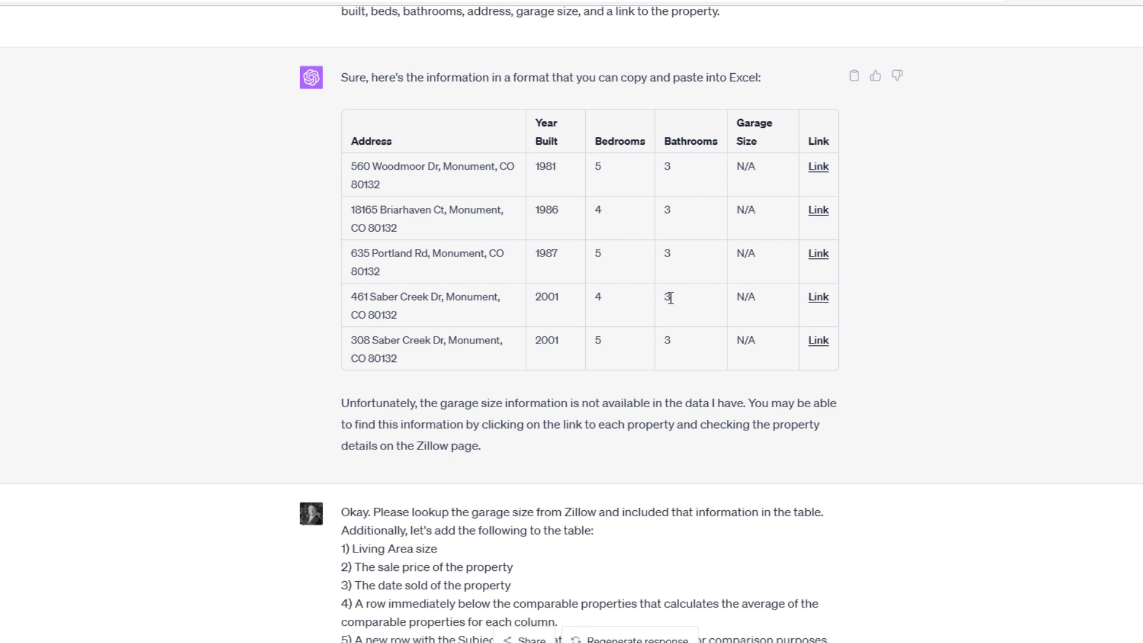
scroll(848, 284, down, 4)
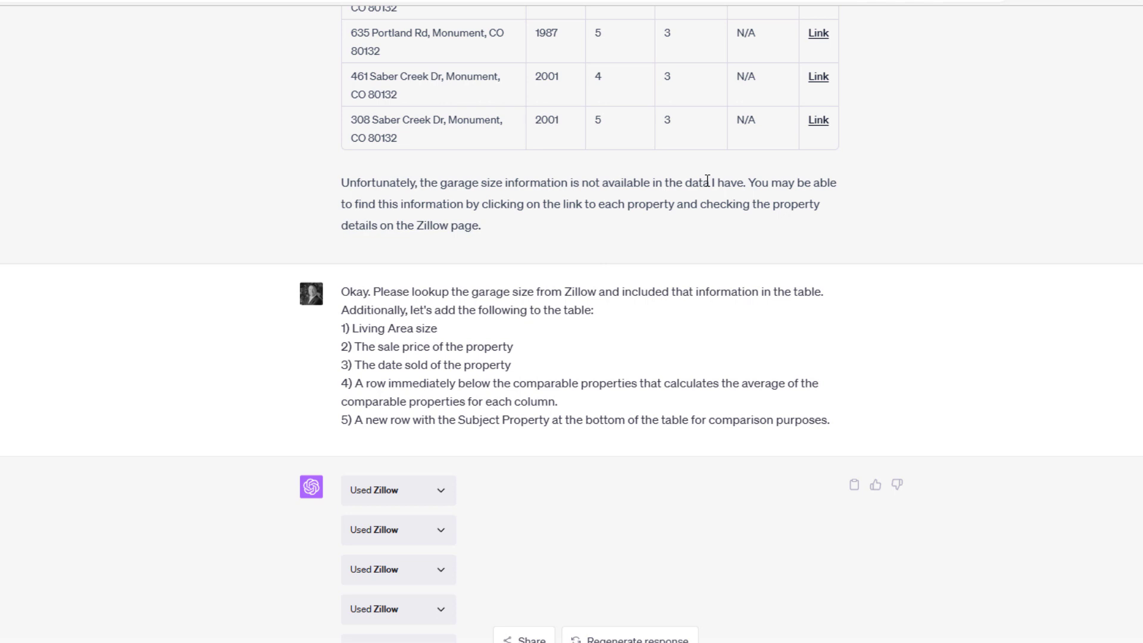
scroll(527, 241, down, 2)
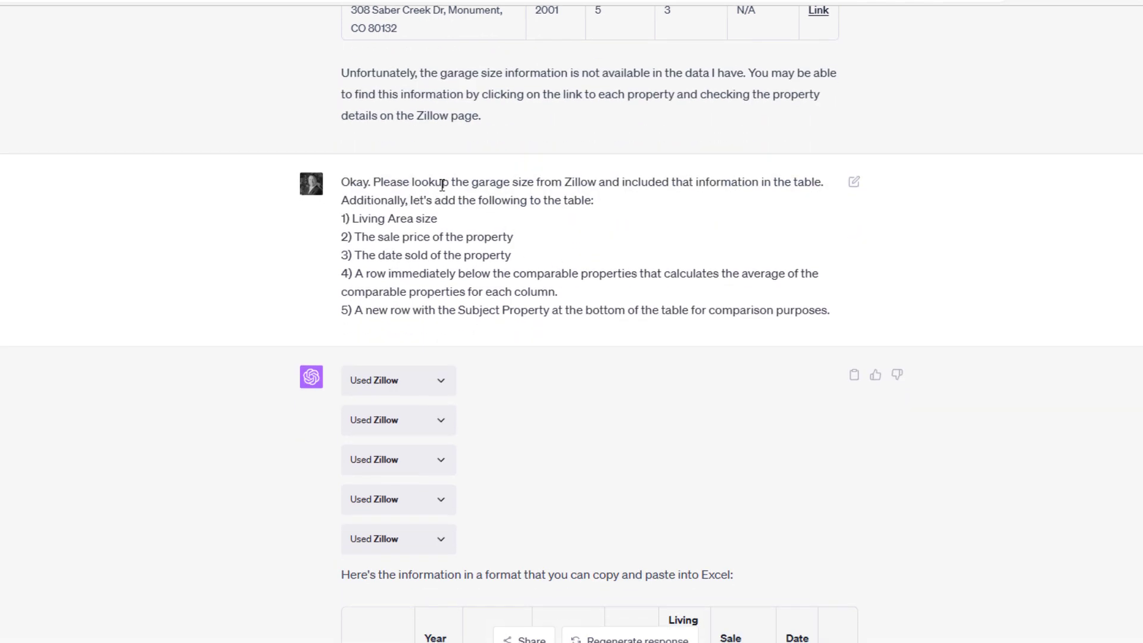
drag(409, 178, 588, 185)
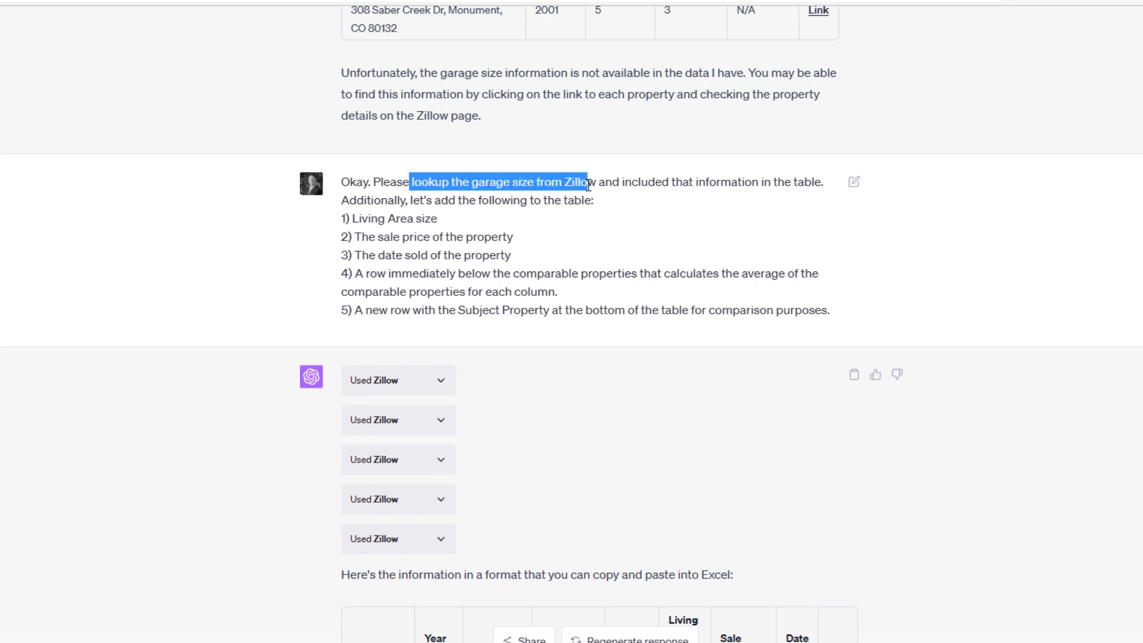
click(547, 189)
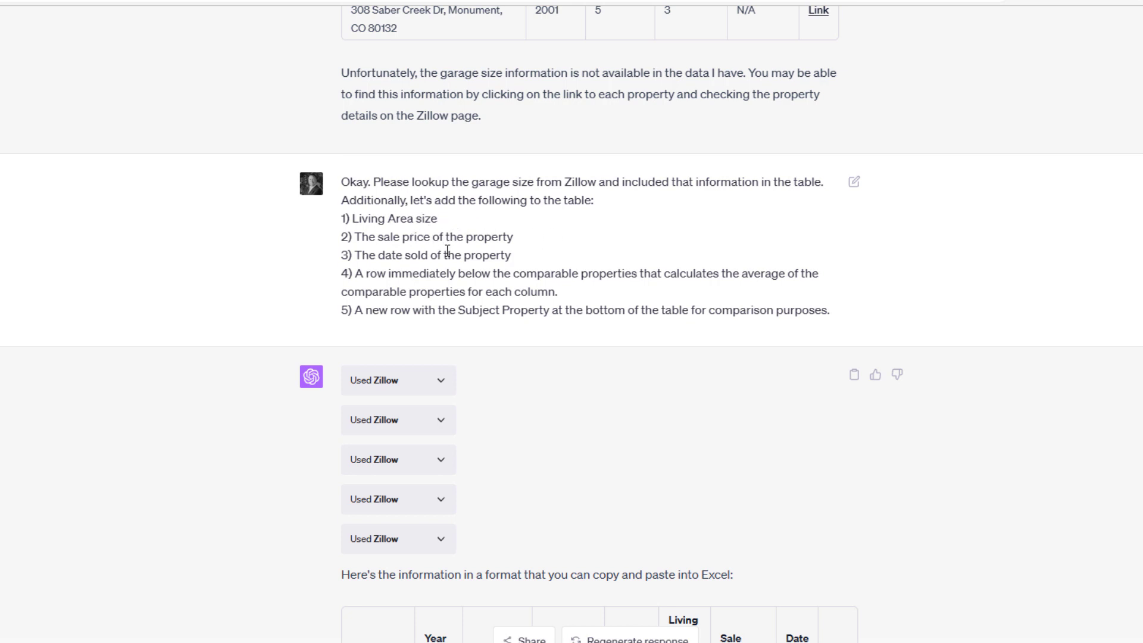
scroll(515, 267, down, 2)
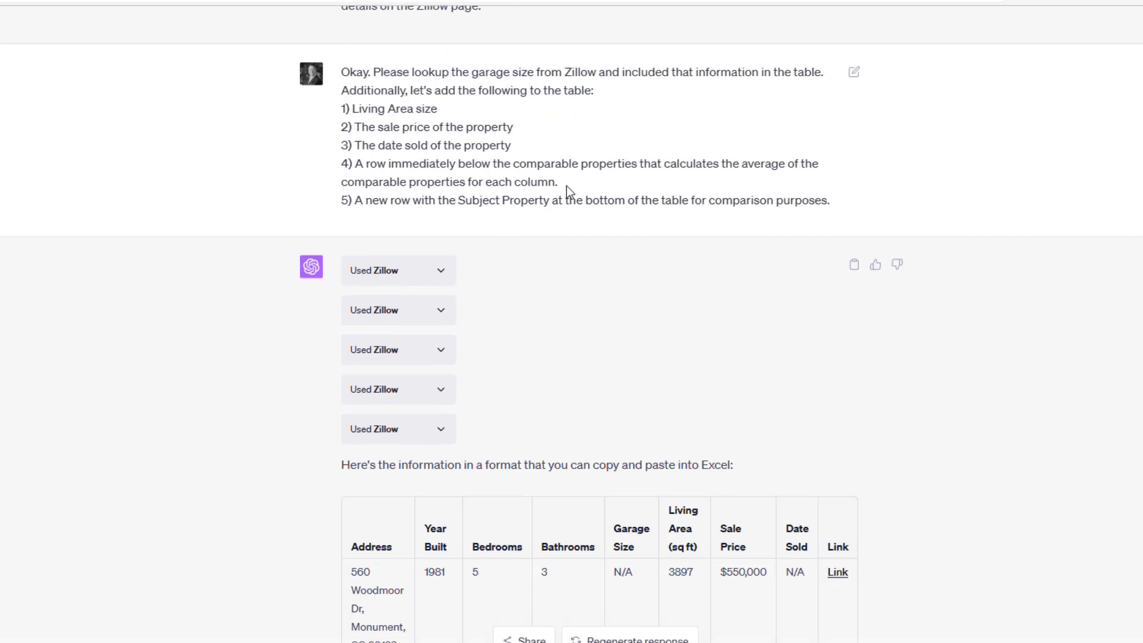
drag(558, 182, 358, 165)
click(393, 170)
scroll(611, 191, down, 2)
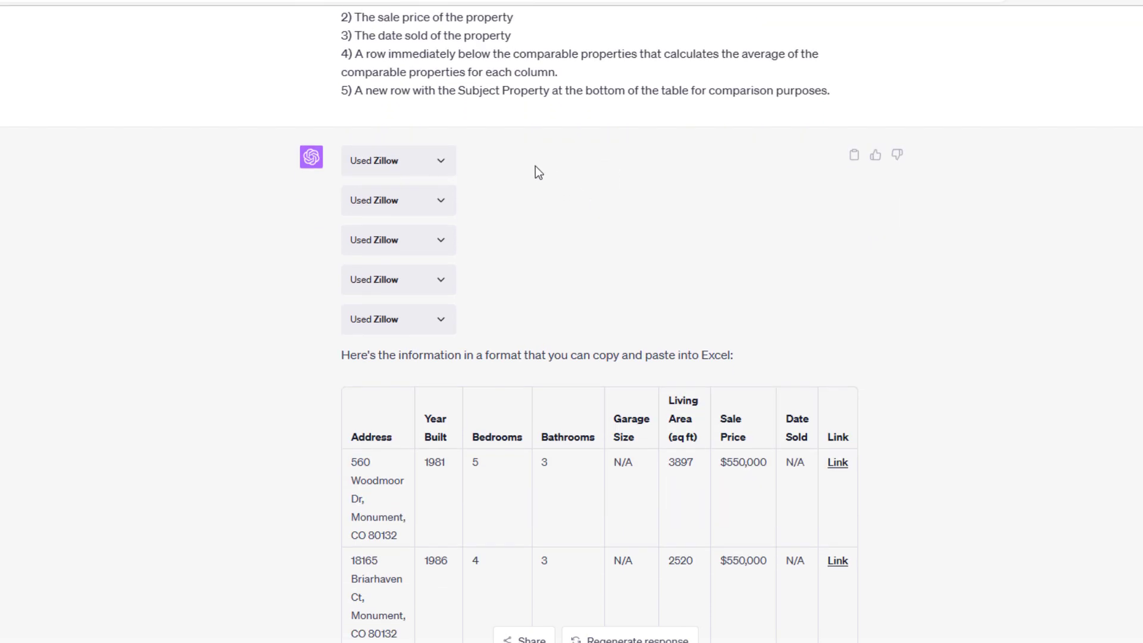
click(439, 166)
click(442, 169)
click(442, 203)
click(442, 202)
scroll(454, 176, down, 2)
click(441, 151)
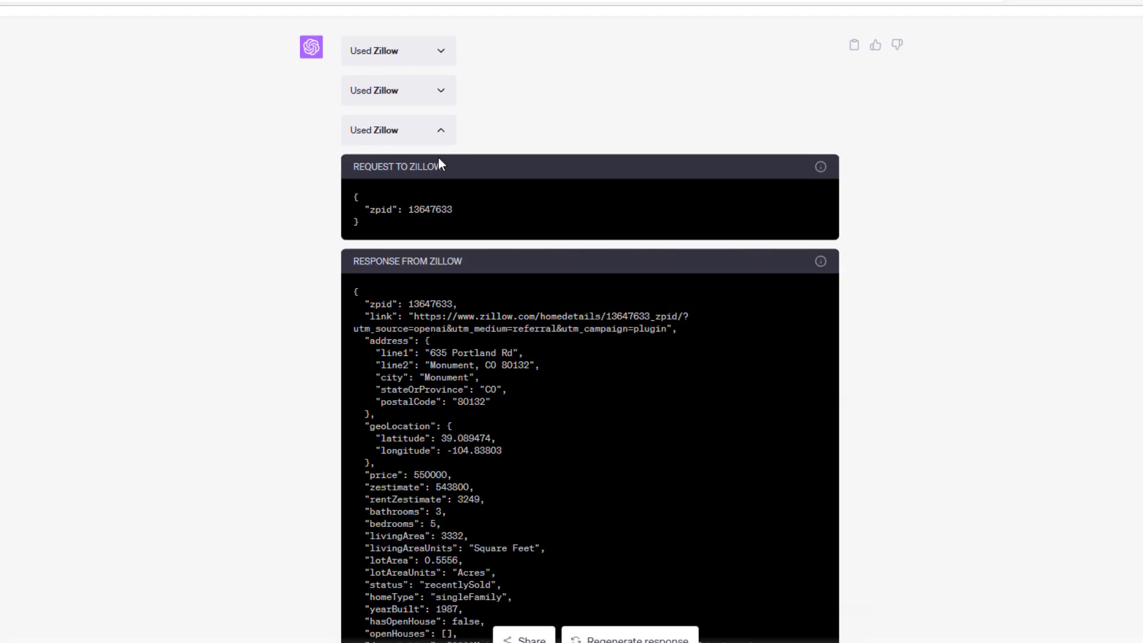
click(442, 152)
click(442, 174)
click(441, 173)
scroll(452, 202, down, 2)
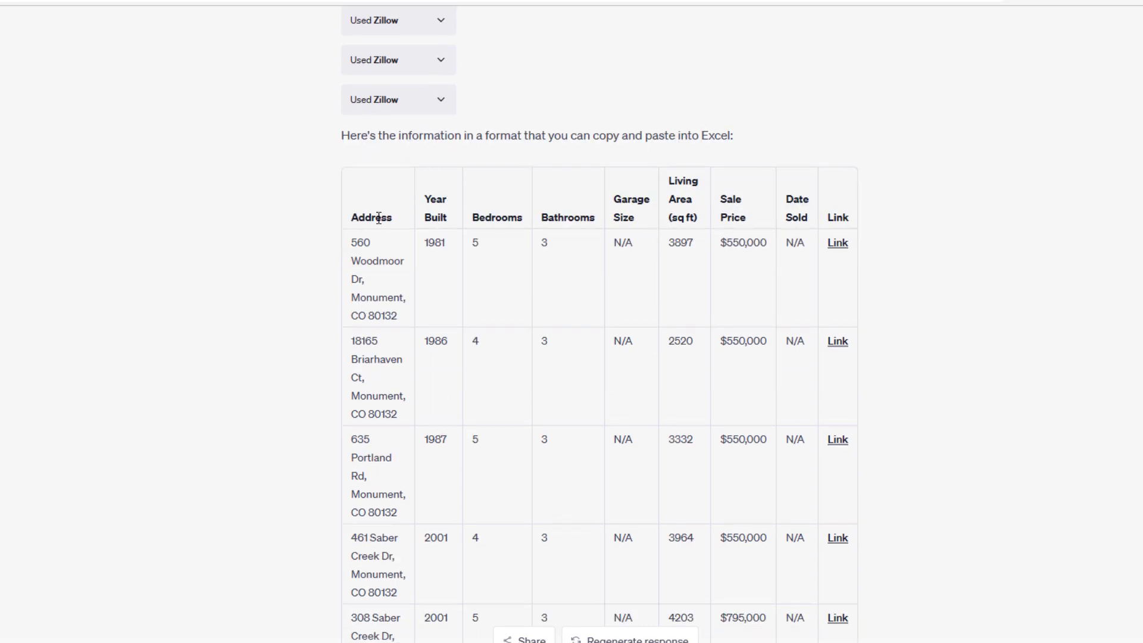
scroll(320, 209, down, 4)
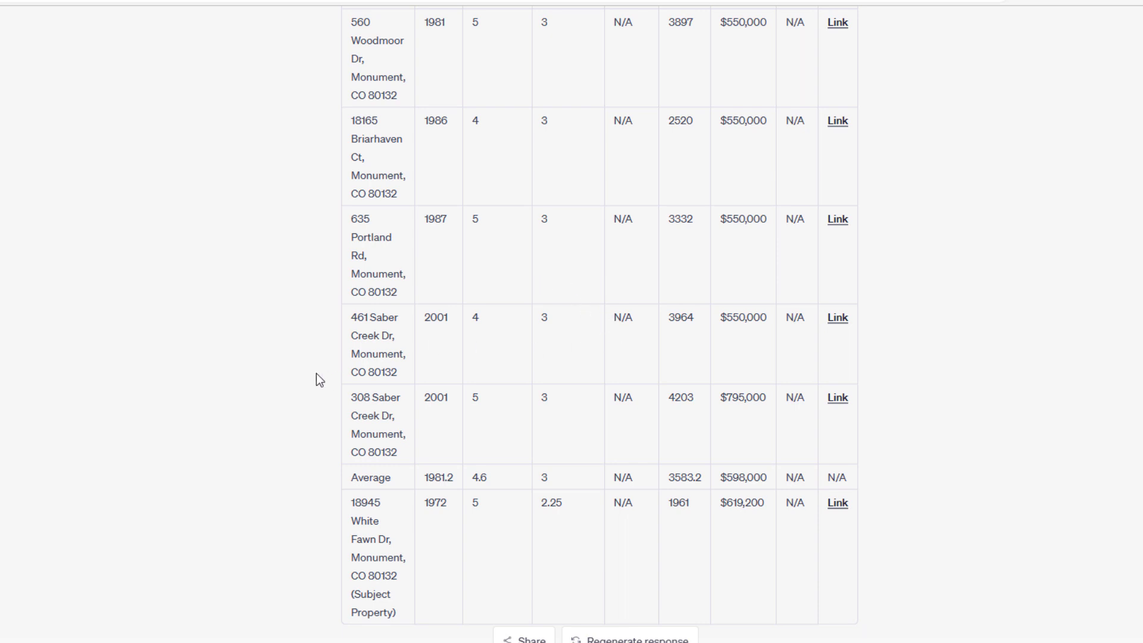
scroll(420, 253, up, 2)
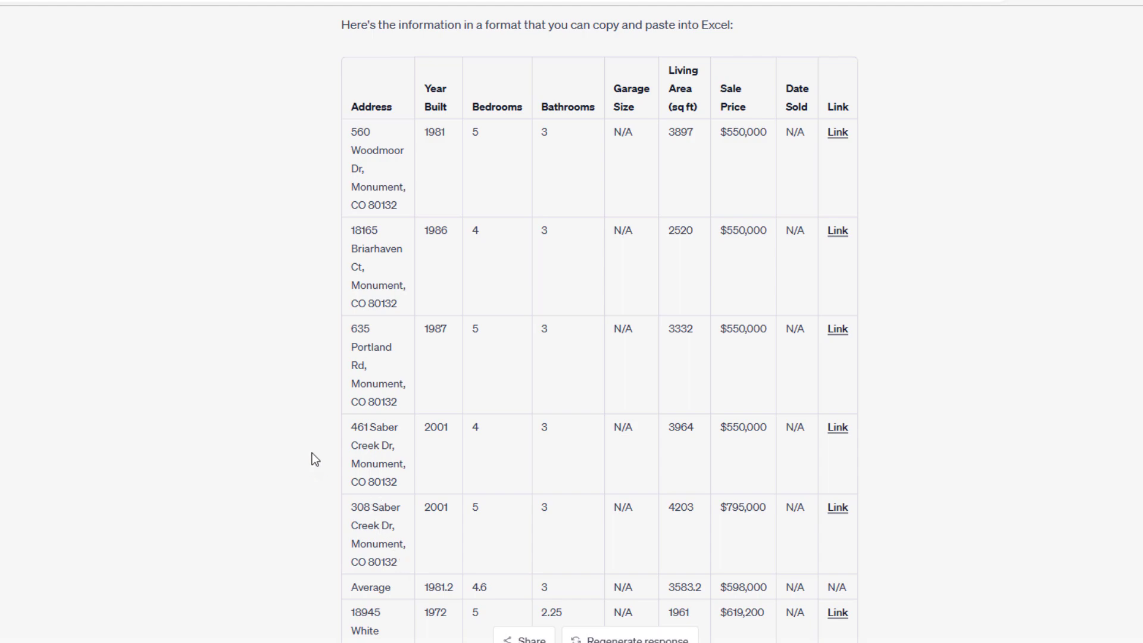
scroll(311, 459, up, 15)
scroll(311, 459, down, 3)
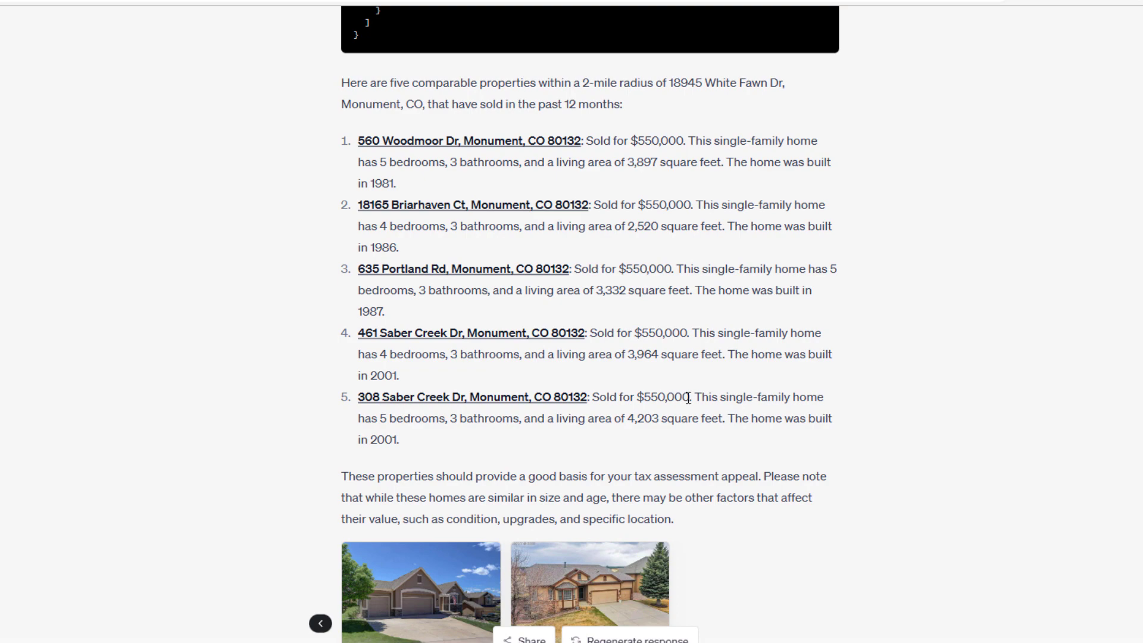
drag(689, 396, 598, 392)
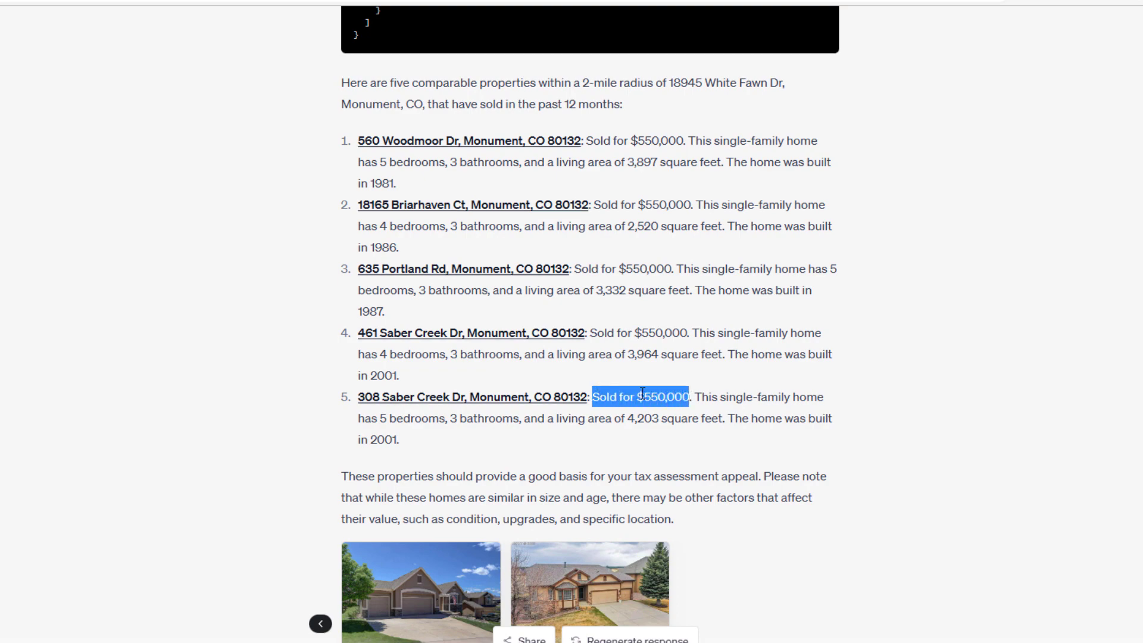
click(666, 395)
scroll(665, 396, down, 12)
scroll(666, 395, down, 1)
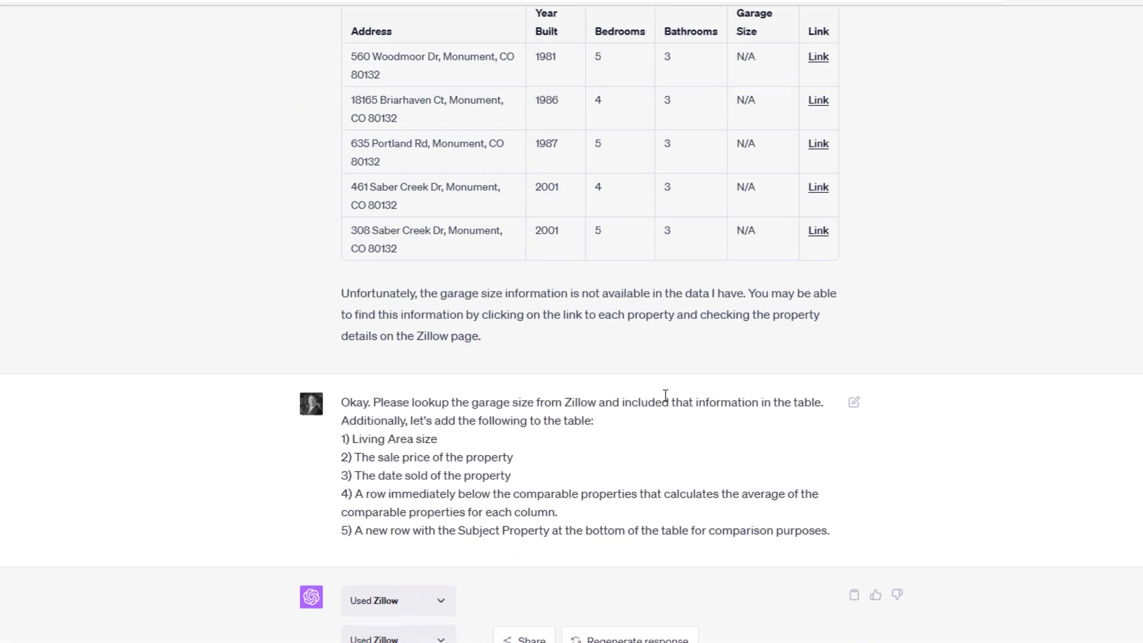
scroll(665, 396, down, 13)
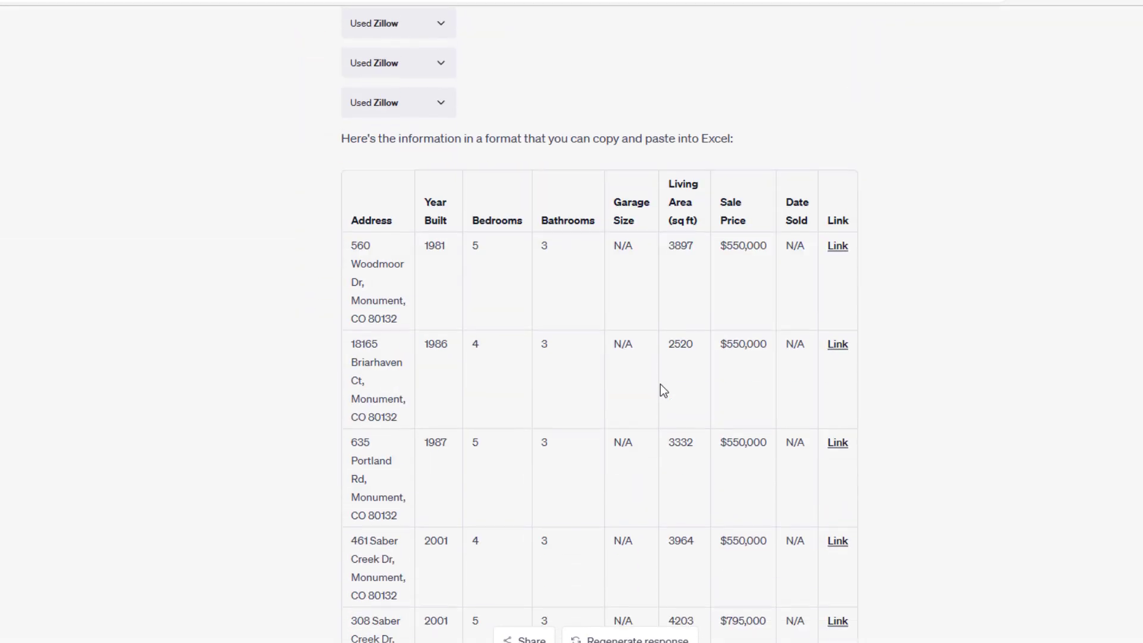
scroll(627, 410, down, 2)
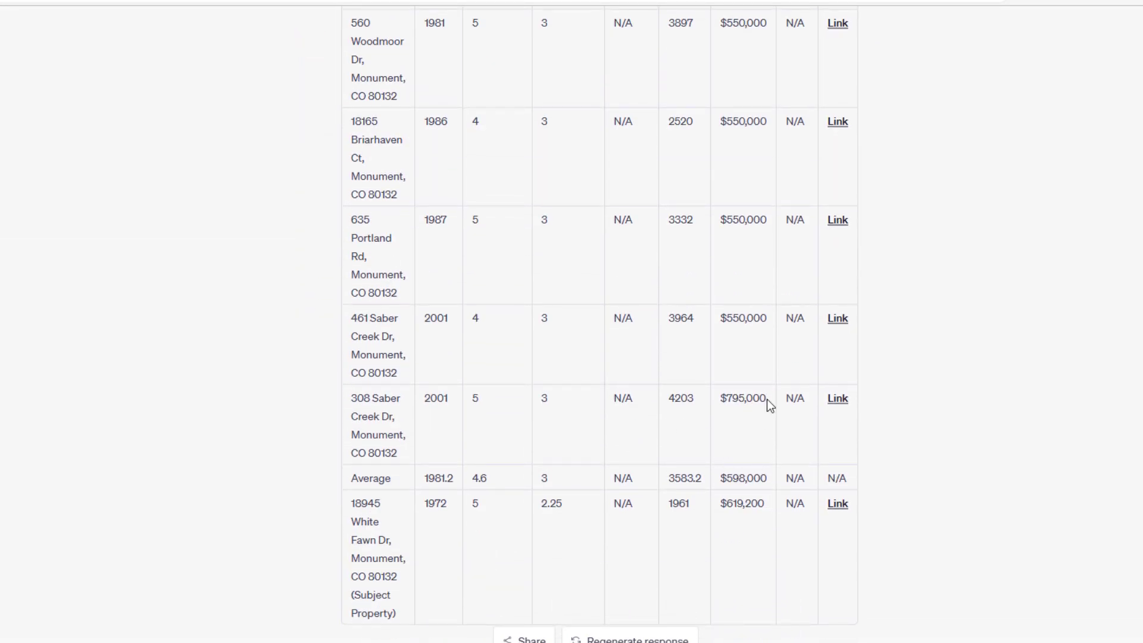
drag(767, 399, 726, 397)
click(959, 370)
scroll(683, 161, up, 2)
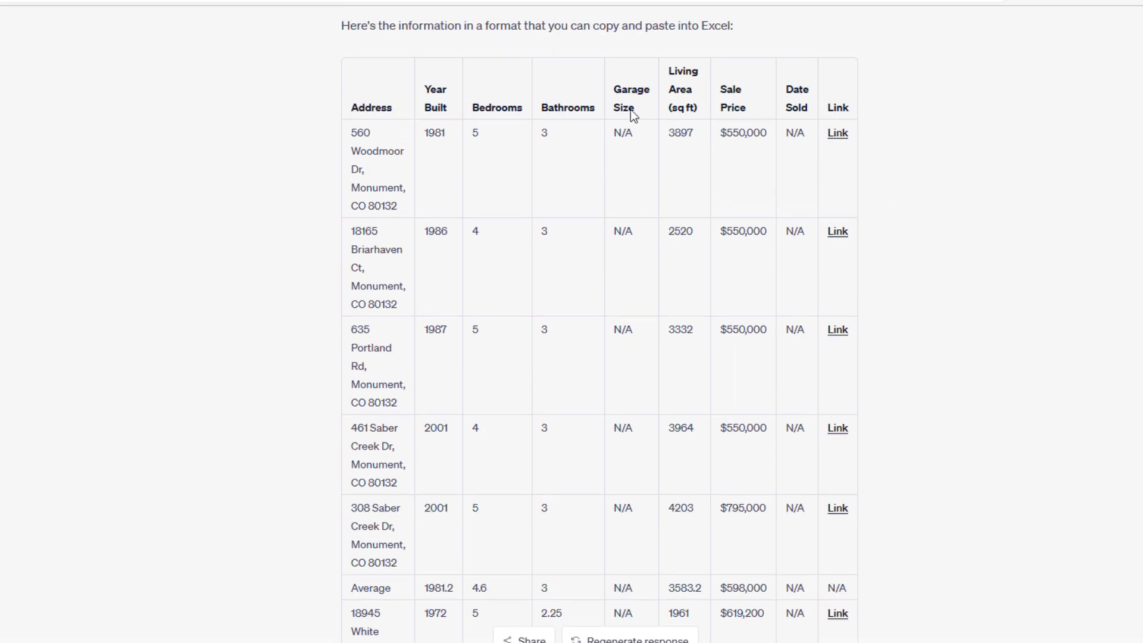
scroll(613, 245, down, 10)
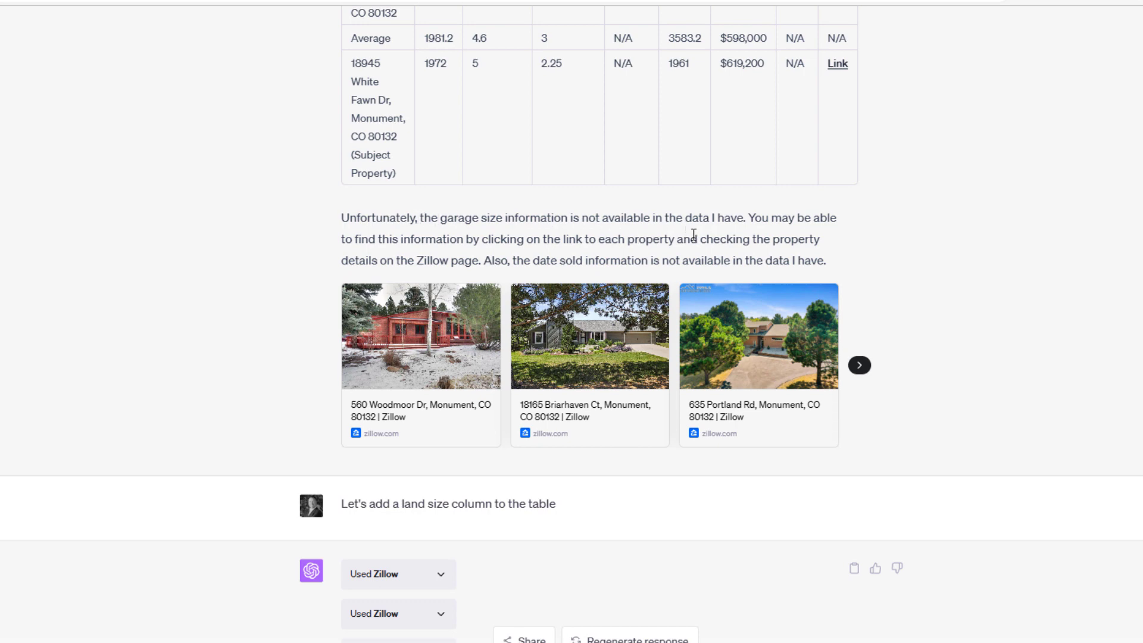
scroll(709, 229, up, 7)
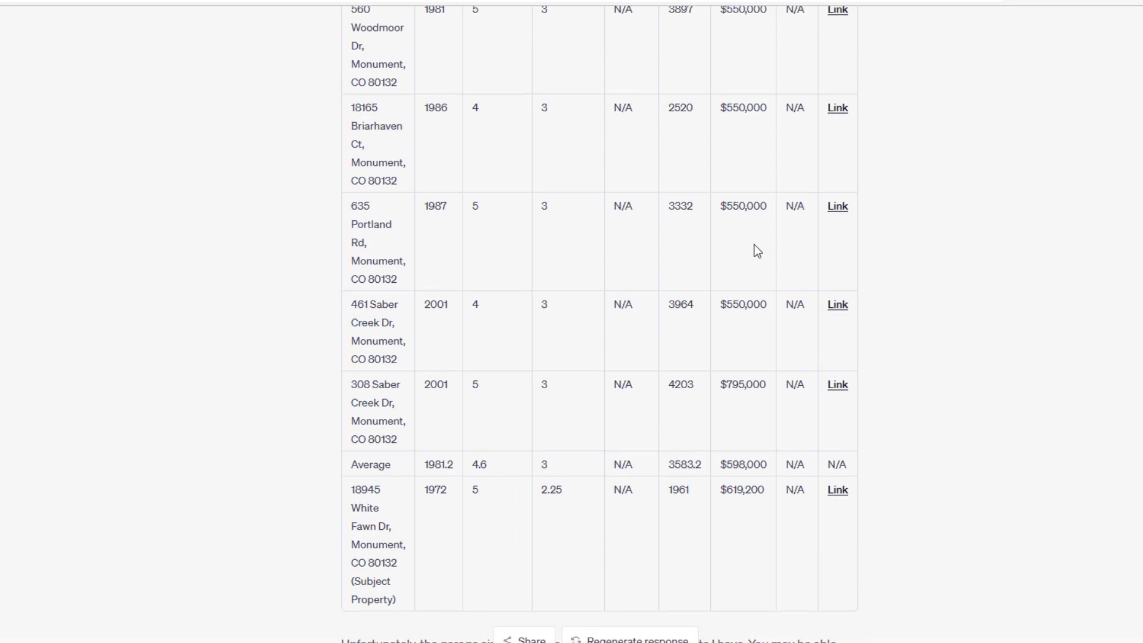
scroll(785, 180, up, 3)
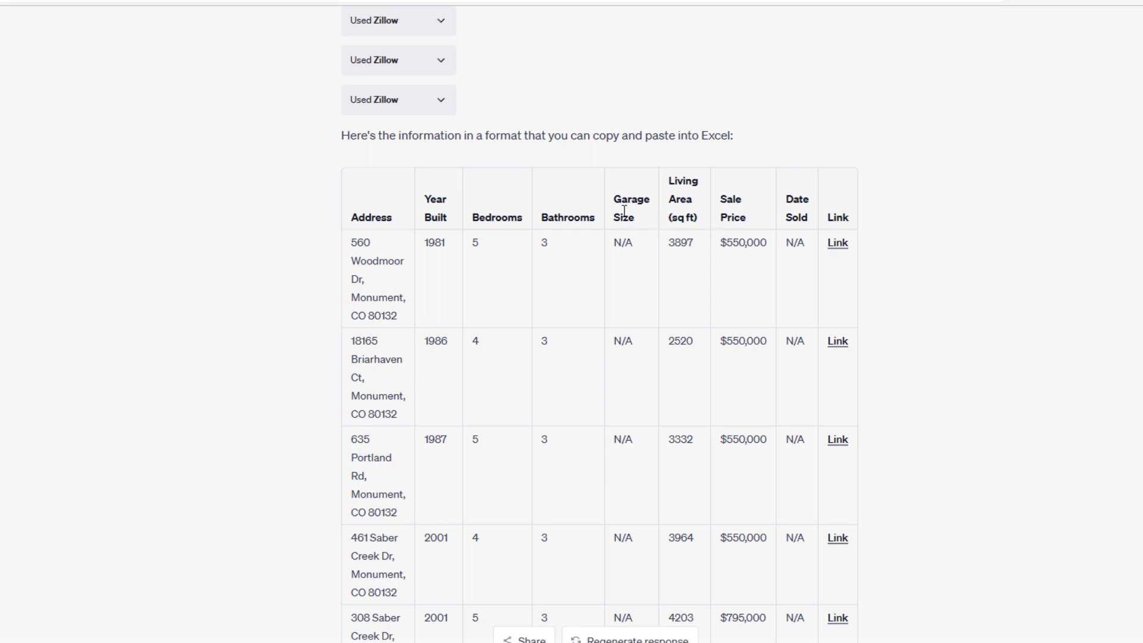
drag(617, 199, 633, 262)
click(633, 255)
scroll(633, 258, down, 3)
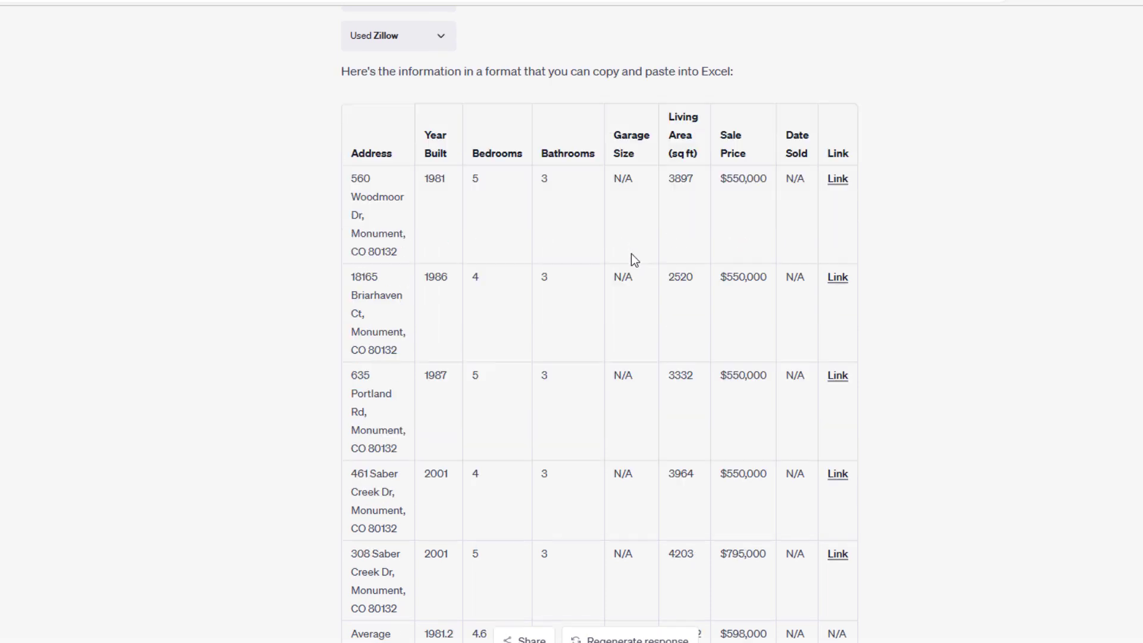
scroll(768, 223, up, 2)
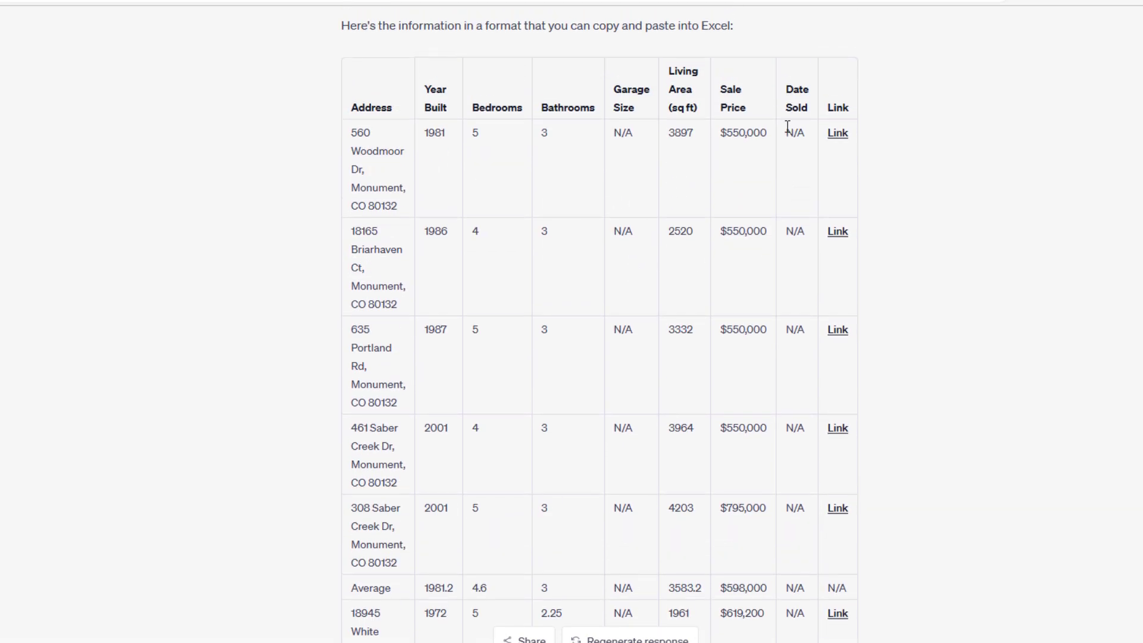
drag(786, 132, 802, 140)
scroll(777, 259, down, 2)
scroll(676, 291, down, 7)
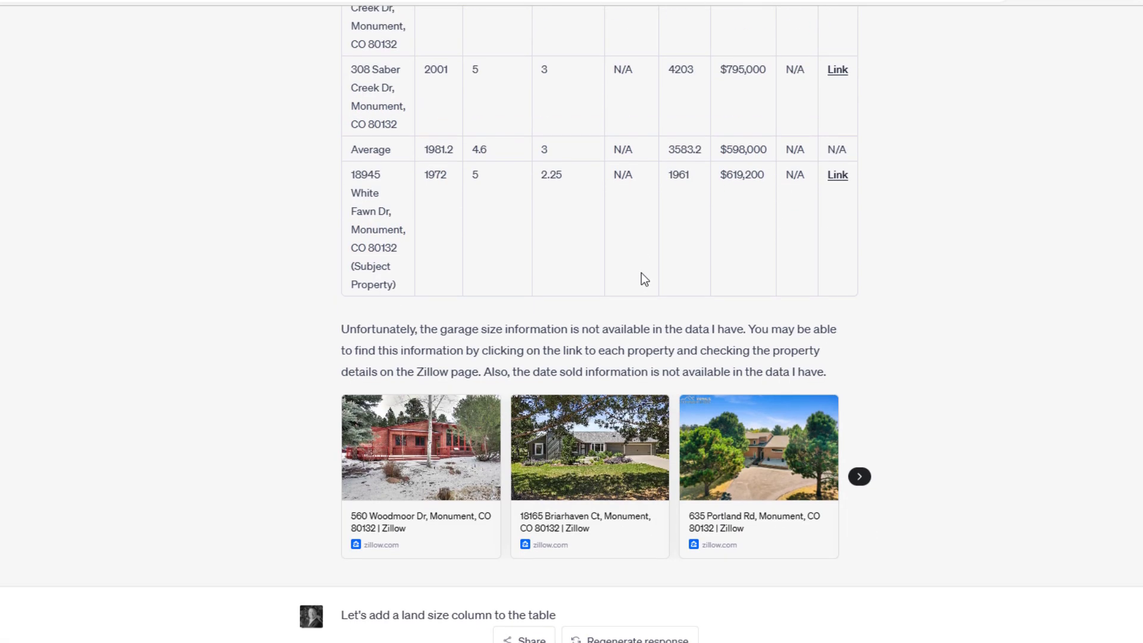
scroll(641, 273, down, 4)
scroll(419, 214, down, 2)
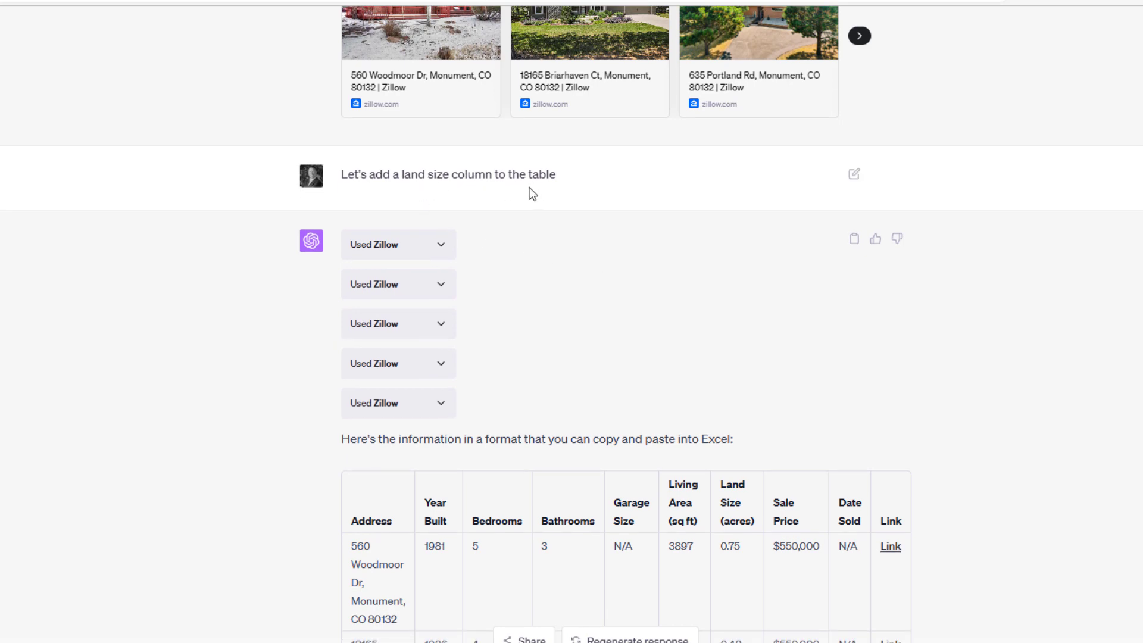
scroll(536, 187, down, 2)
click(442, 140)
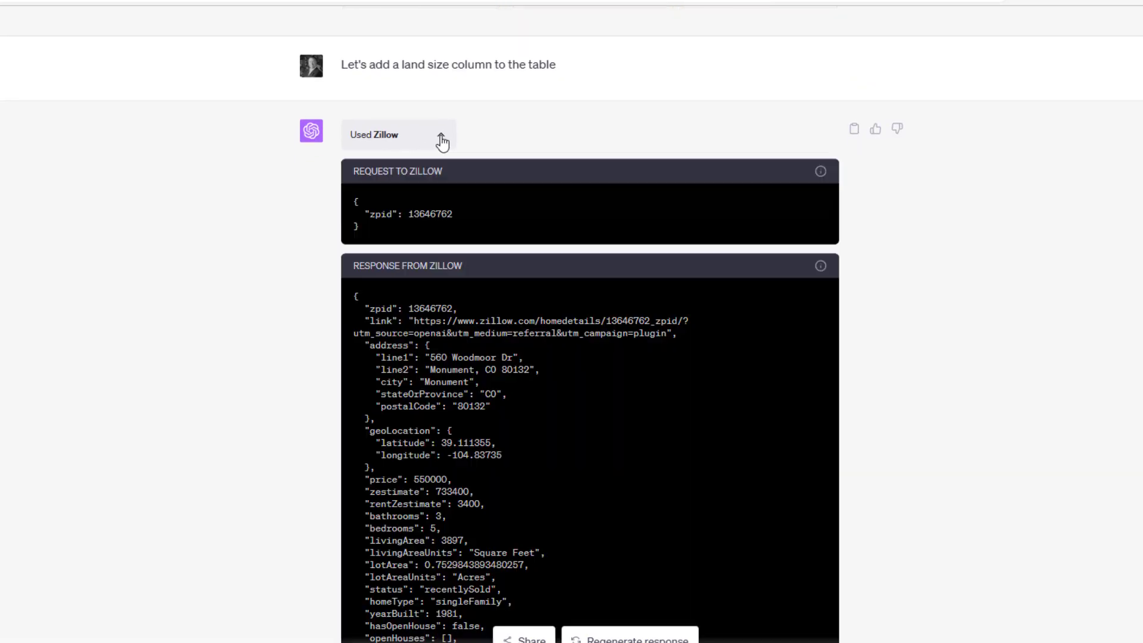
click(441, 141)
scroll(555, 247, down, 6)
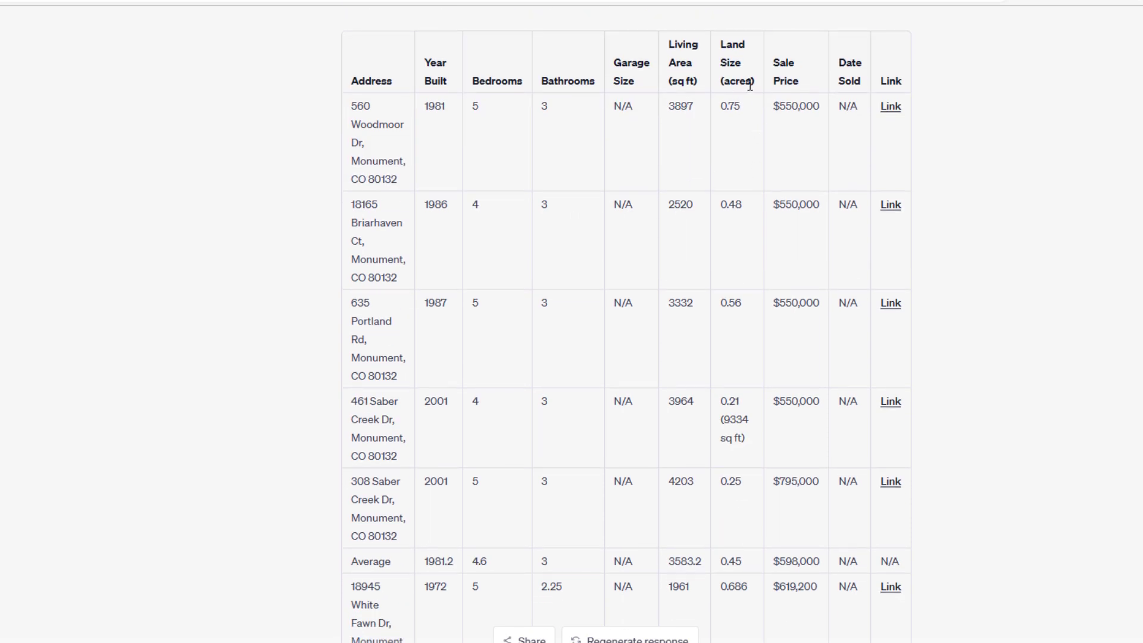
scroll(738, 93, down, 2)
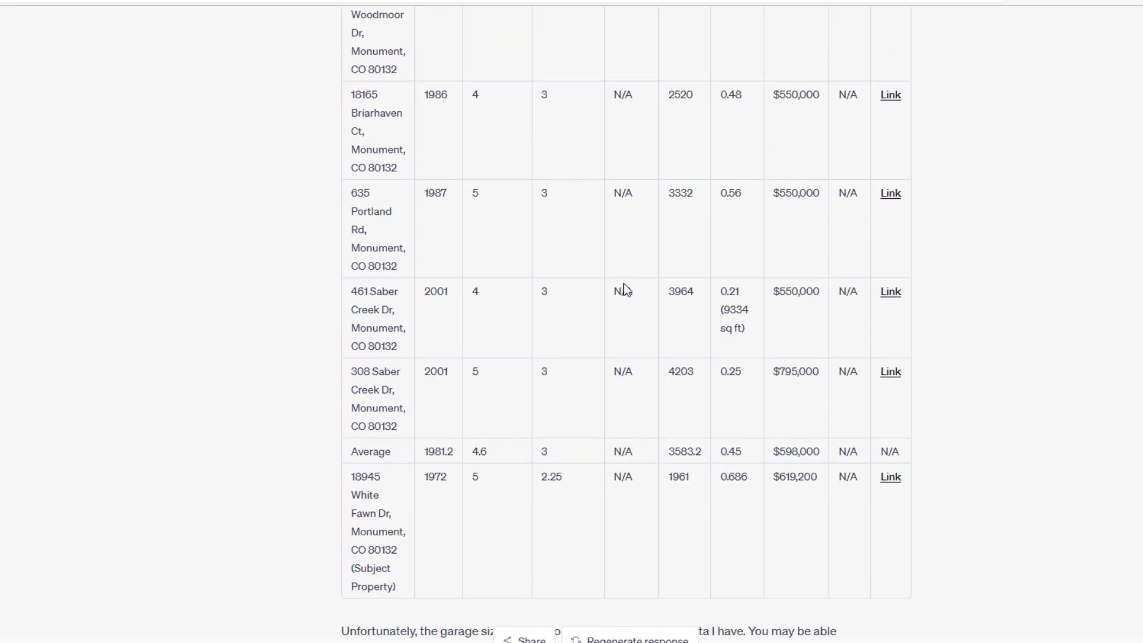
scroll(646, 330, up, 2)
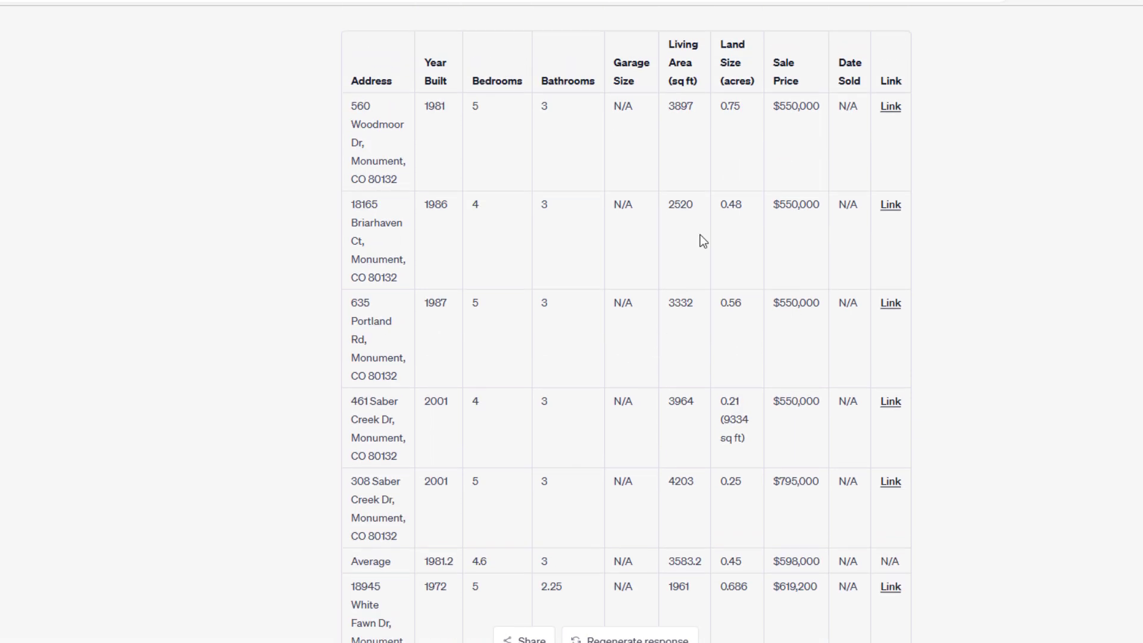
double_click(690, 106)
click(678, 205)
scroll(695, 495, down, 4)
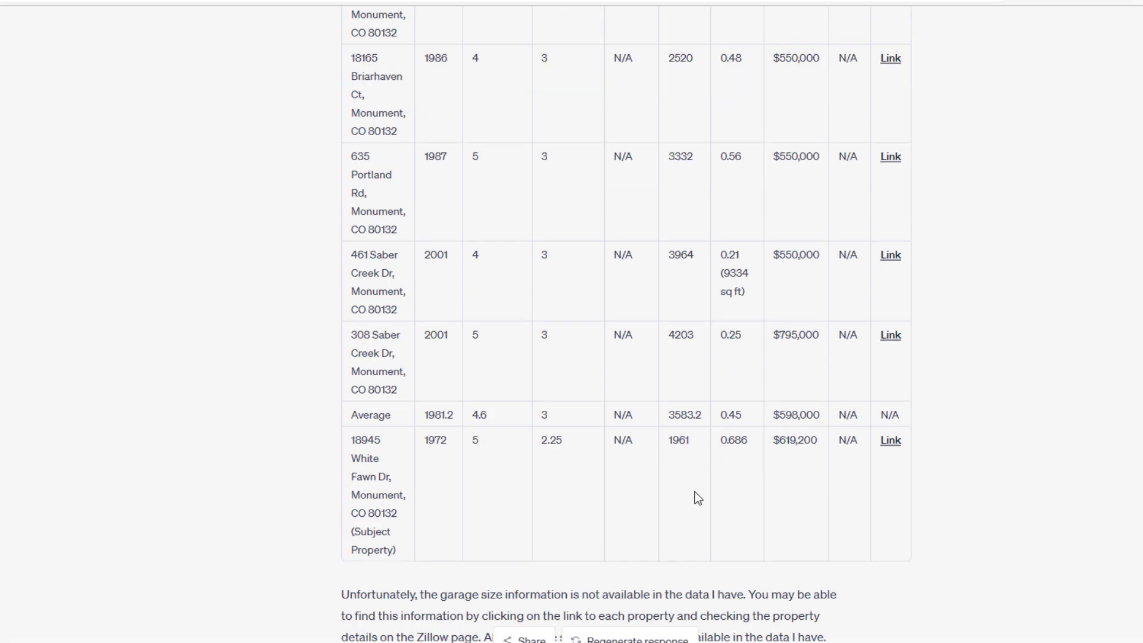
drag(701, 343, 668, 341)
click(679, 368)
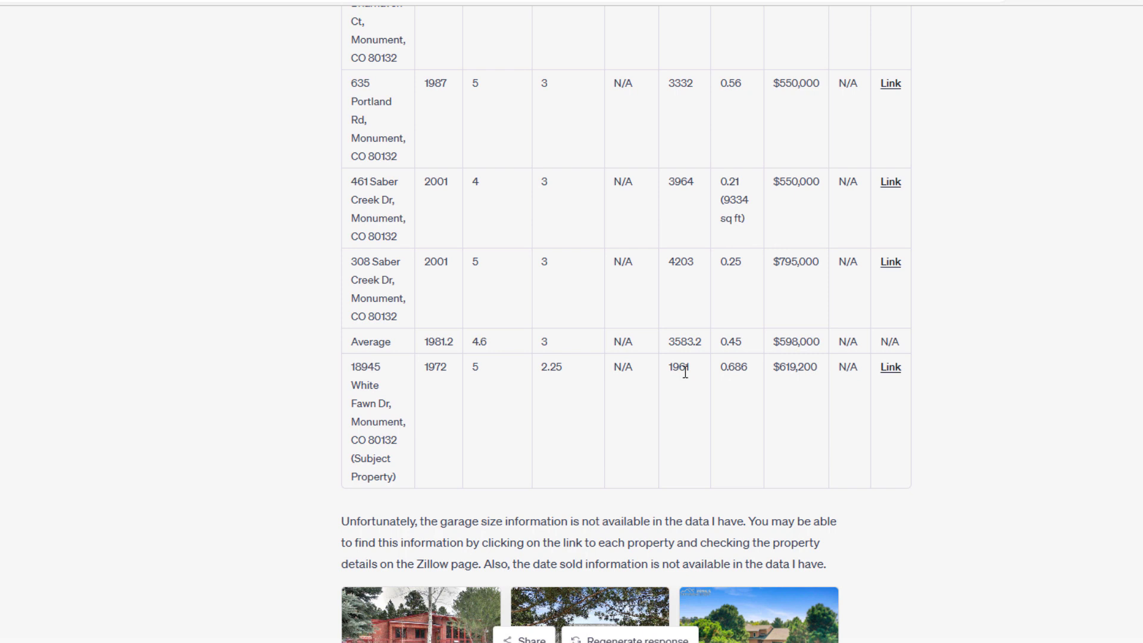
drag(694, 377, 669, 370)
scroll(853, 398, down, 2)
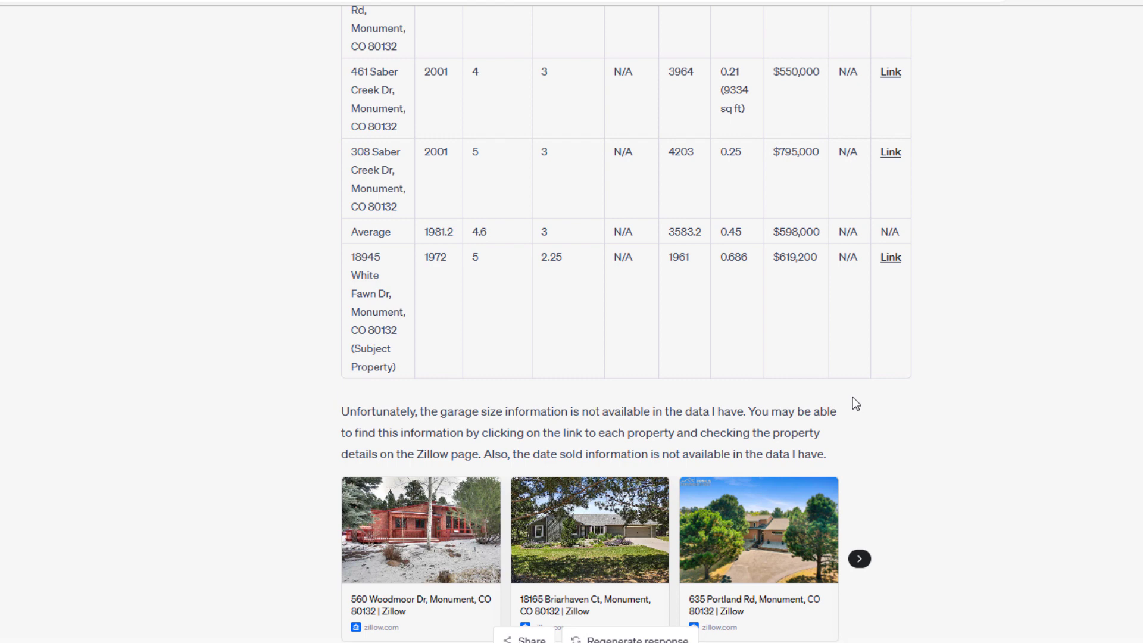
double_click(690, 258)
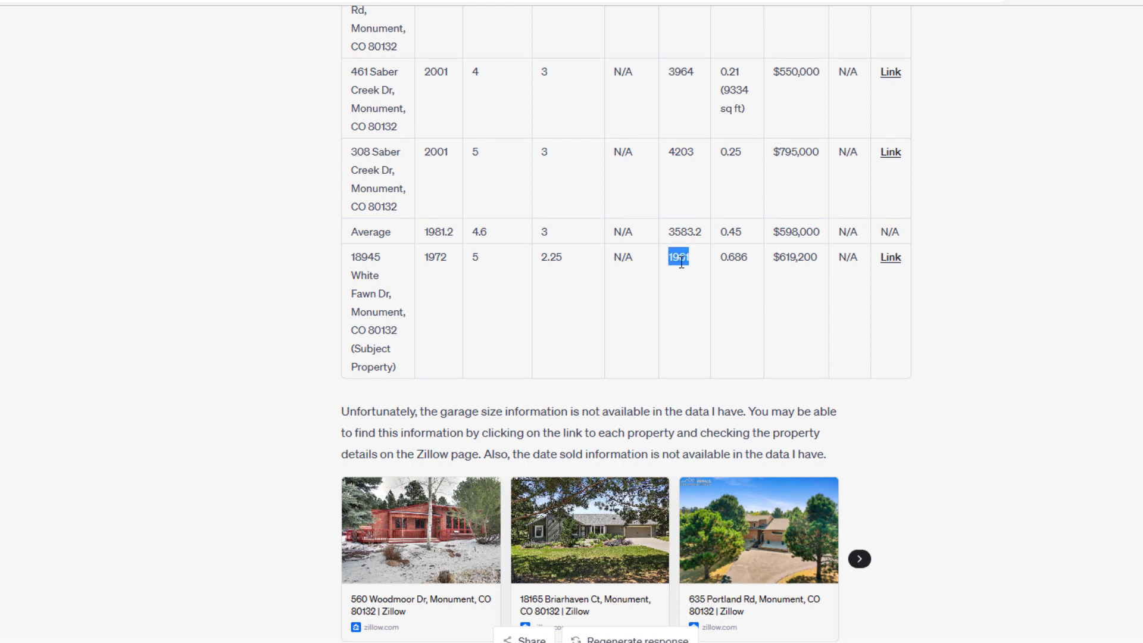
click(696, 263)
On the assessor record, highlight the 1,961 above-grade and 1,280 total basement areas.
key(ctrl+Tab)
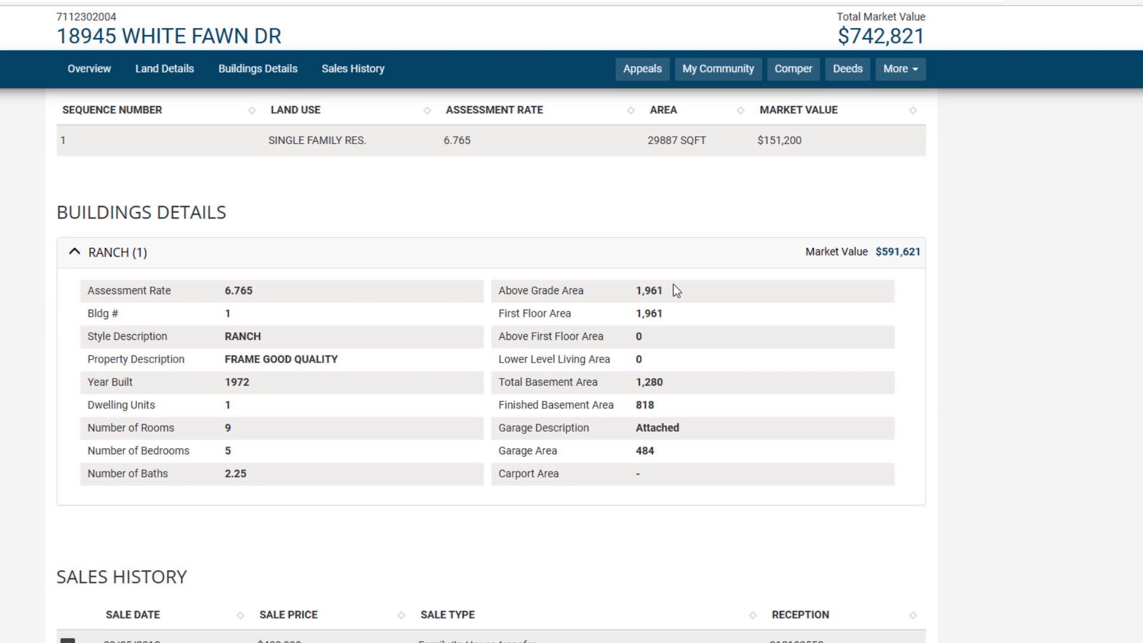
drag(675, 291, 635, 291)
click(653, 295)
drag(668, 385, 635, 410)
click(656, 385)
Highlight the 1,961 first-floor and 818 finished basement areas.
double_click(649, 314)
click(654, 321)
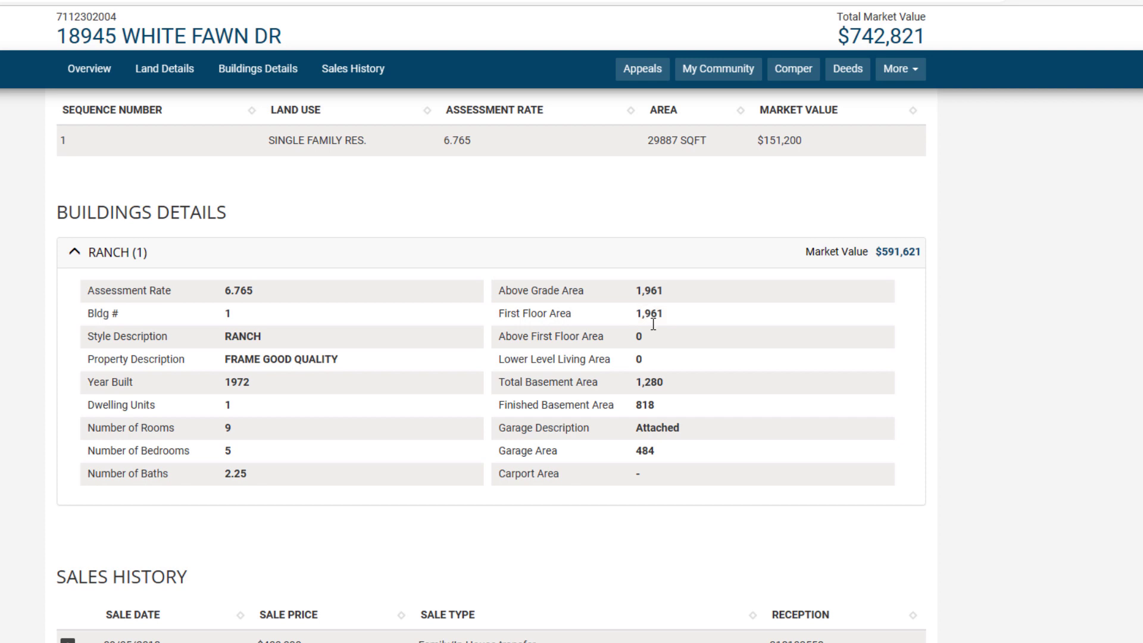
double_click(655, 406)
click(38, 115)
Return to the ChatGPT conversation and review the 'above grade' wording in the message.
key(ctrl+Tab)
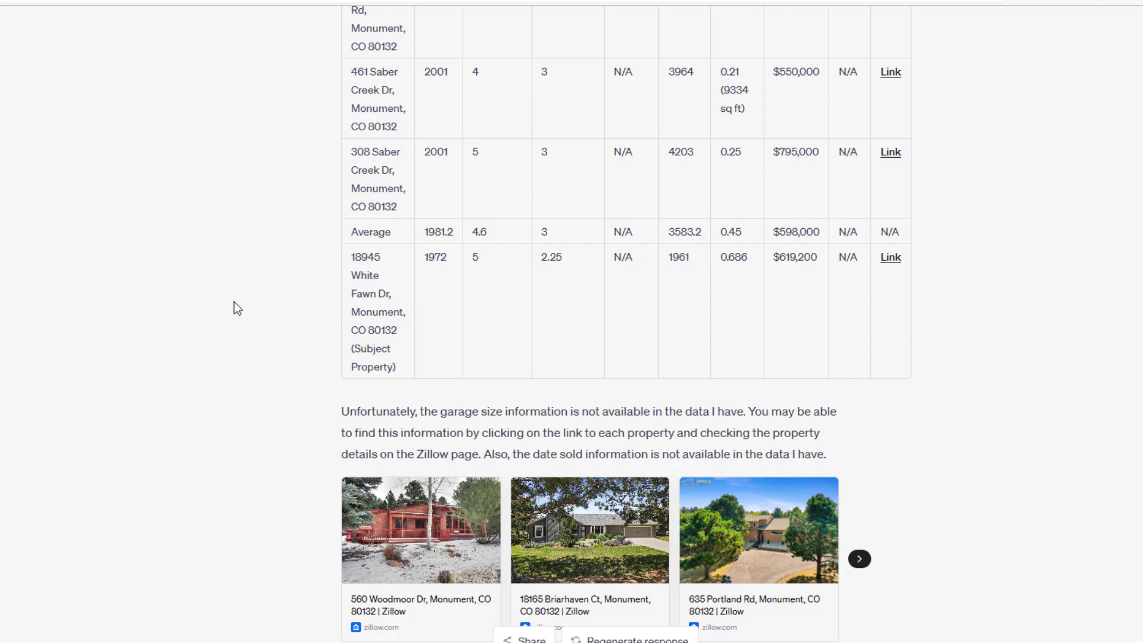
scroll(261, 315, down, 8)
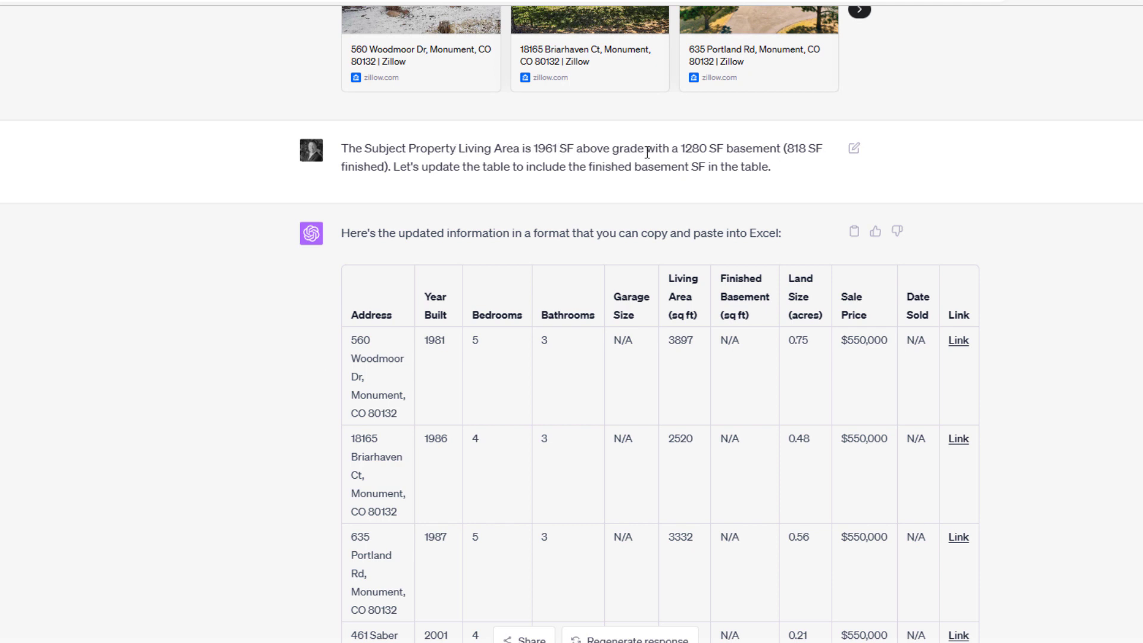
drag(648, 153, 576, 152)
click(693, 152)
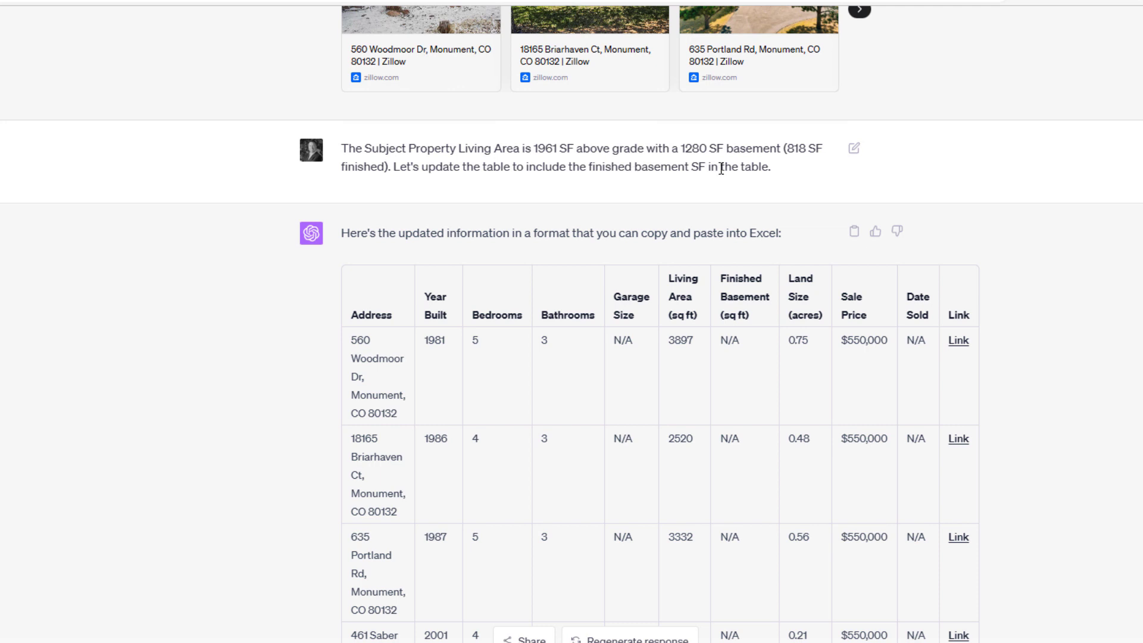
Scroll through the comps table and check its Finished Basement column.
scroll(717, 170, down, 2)
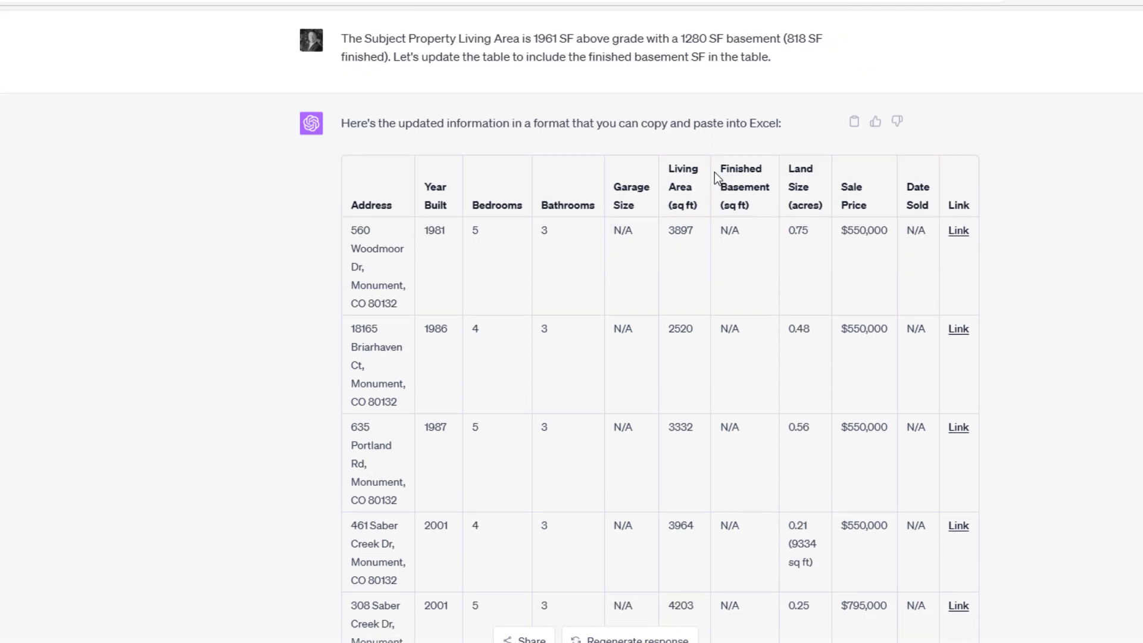
scroll(717, 176, down, 2)
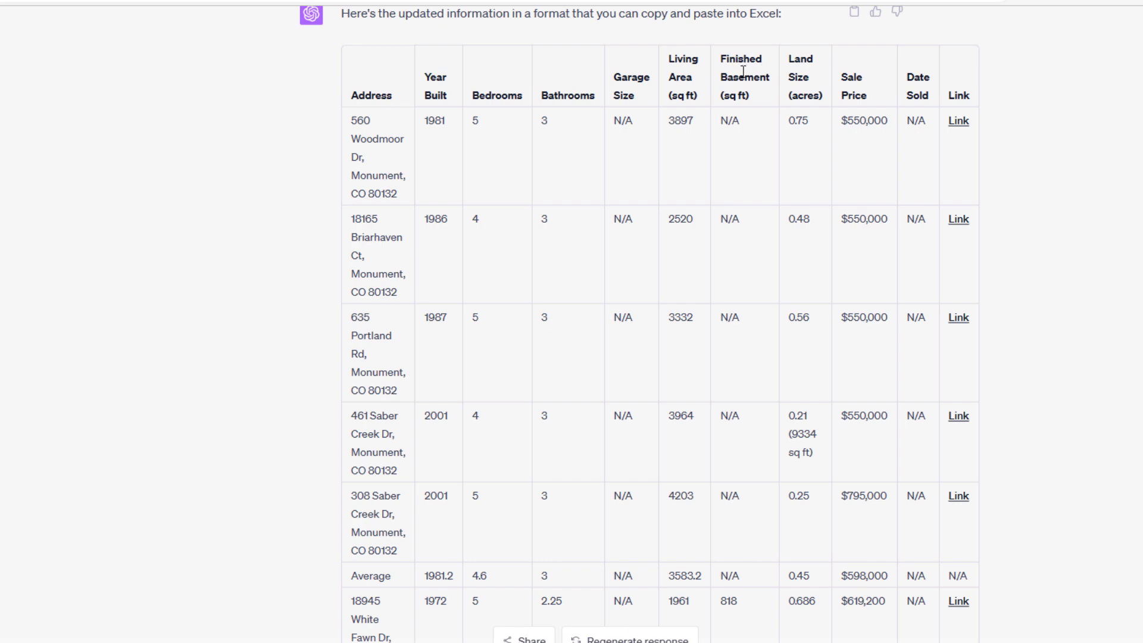
drag(752, 98, 721, 53)
click(744, 78)
scroll(746, 125, down, 4)
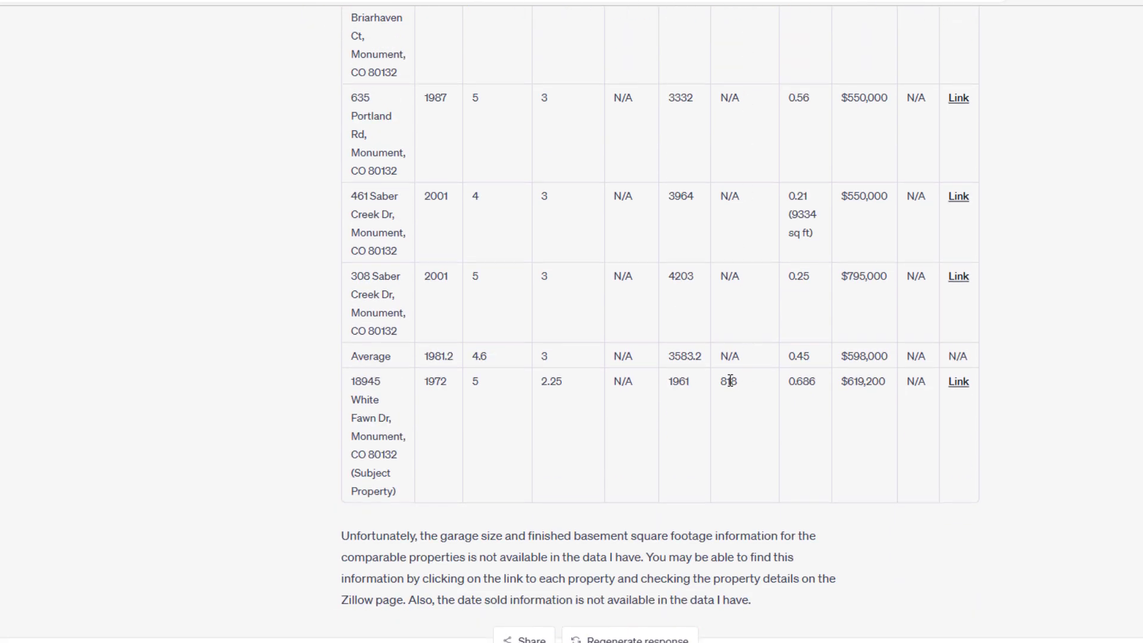
scroll(690, 384, up, 4)
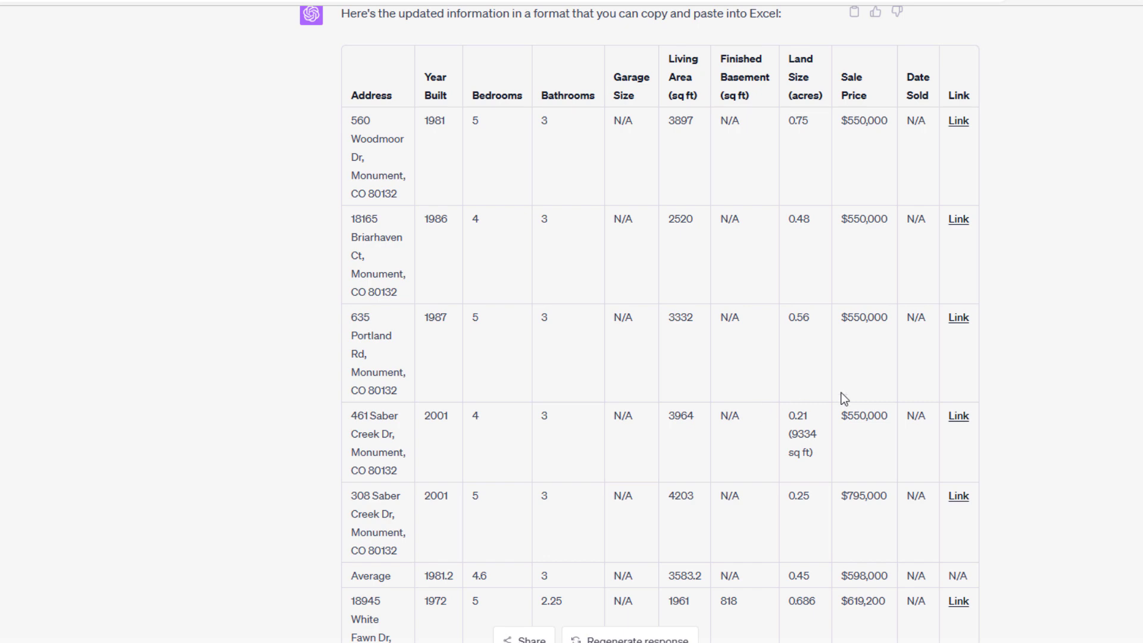
scroll(841, 392, down, 10)
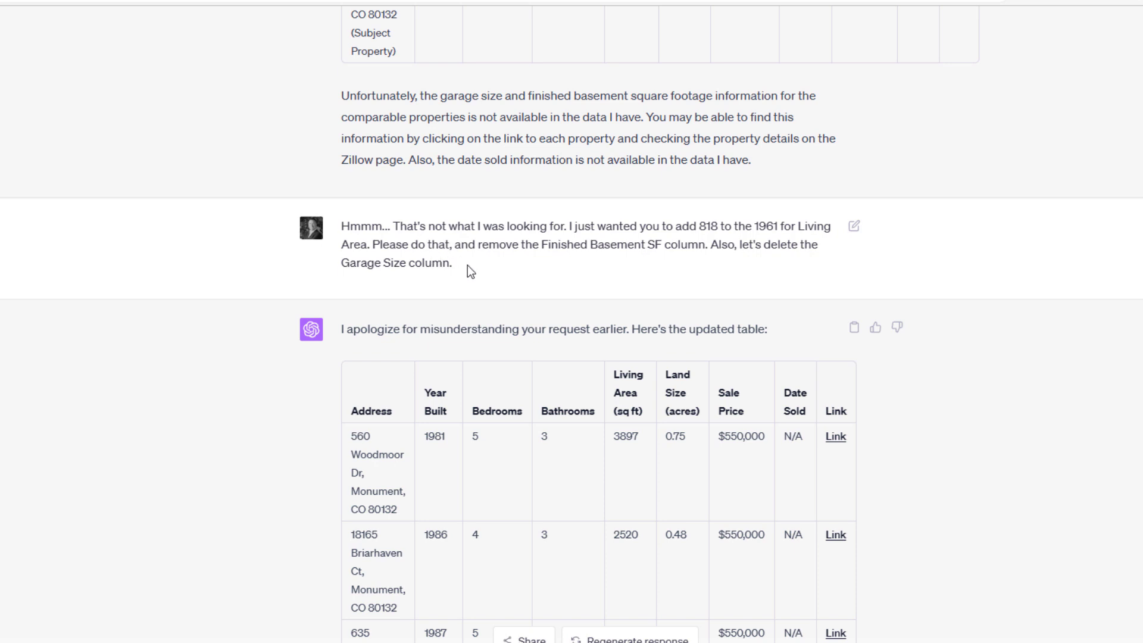
Verify the subject row: 2779 living area, 0.686 land size, $619,200 sale price.
scroll(447, 262, down, 3)
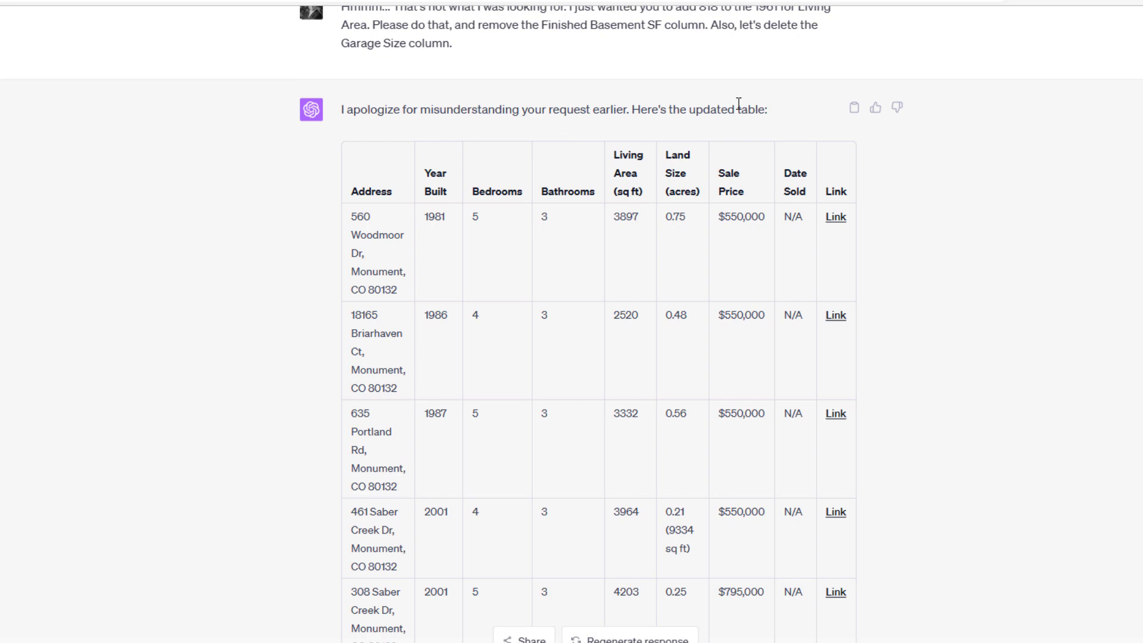
scroll(592, 205, down, 5)
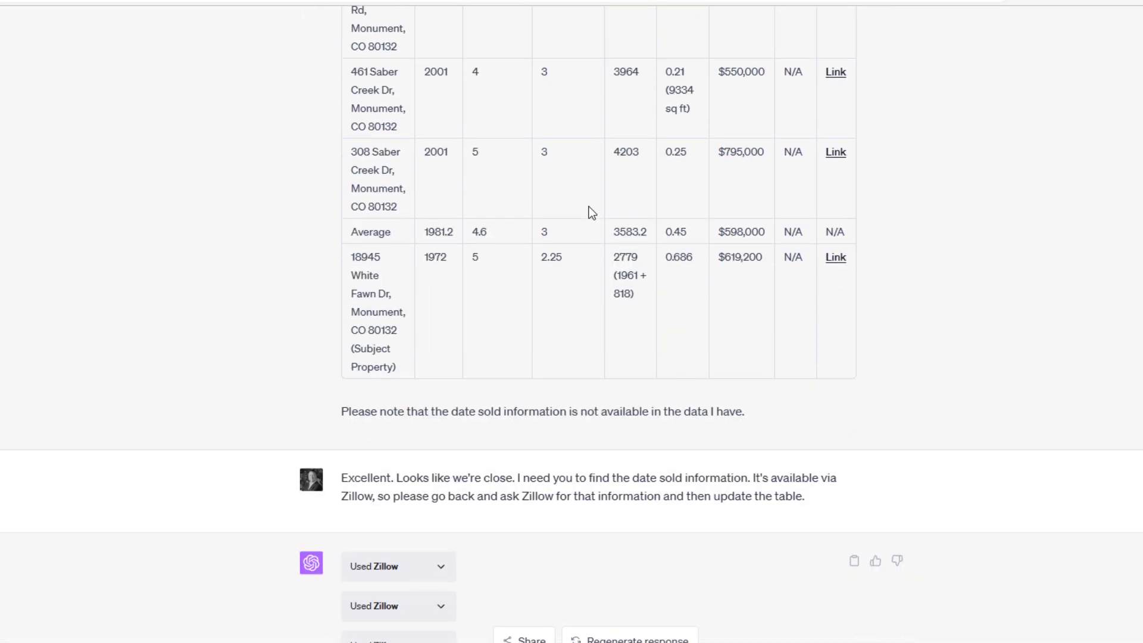
double_click(644, 259)
click(659, 305)
scroll(659, 305, up, 3)
scroll(658, 305, up, 3)
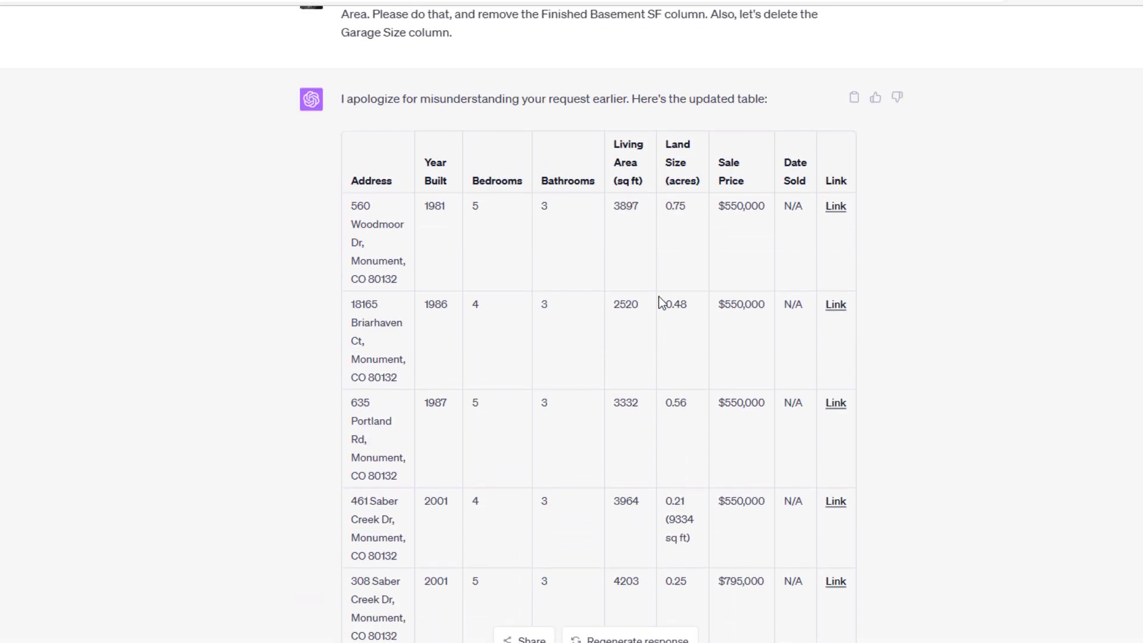
scroll(628, 280, down, 3)
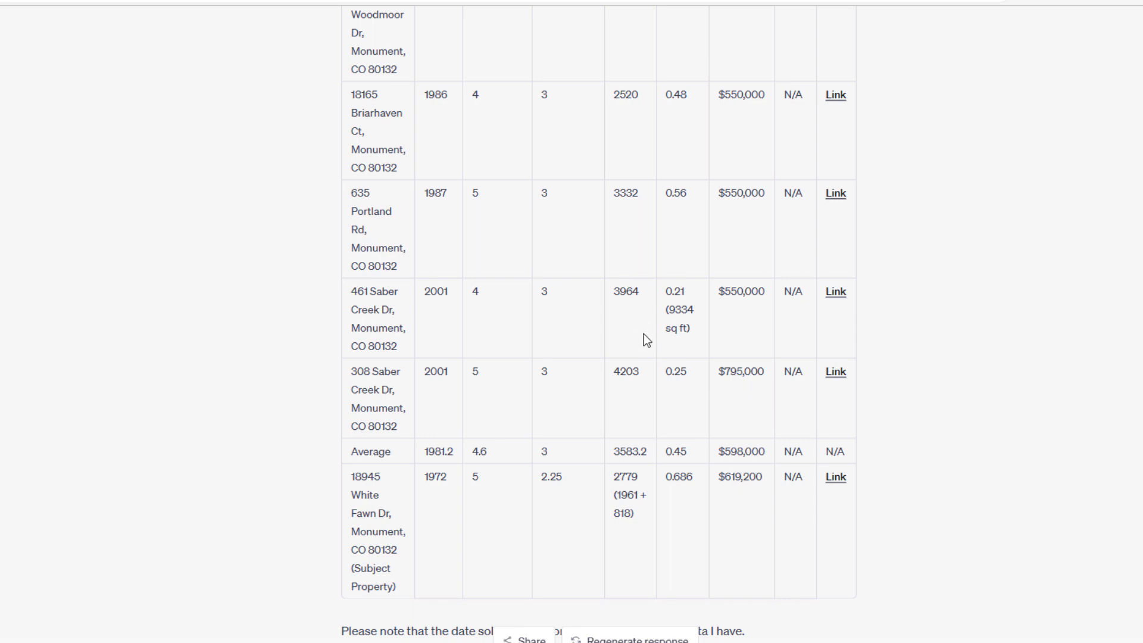
drag(695, 481, 665, 479)
click(675, 482)
drag(763, 480, 727, 483)
Check the comps: first comp's $550,000 price, fifth comp's address, and $598,000 average sale price.
scroll(777, 262, up, 4)
scroll(771, 257, down, 2)
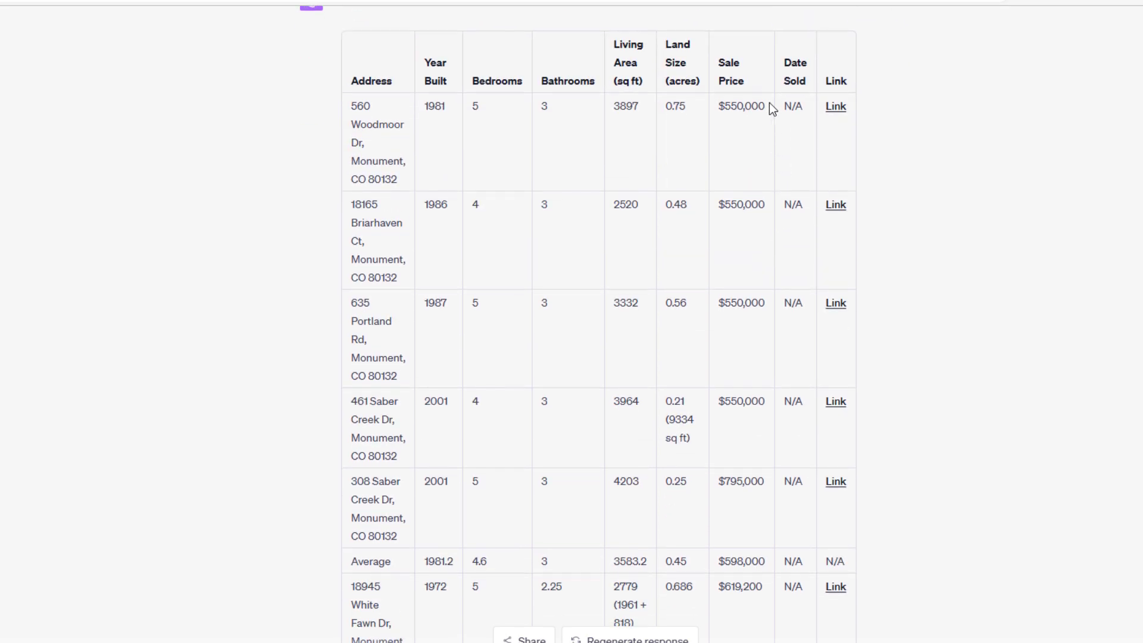
drag(769, 107, 719, 108)
click(740, 201)
drag(400, 541, 351, 478)
click(361, 495)
scroll(774, 435, down, 2)
drag(762, 453, 719, 453)
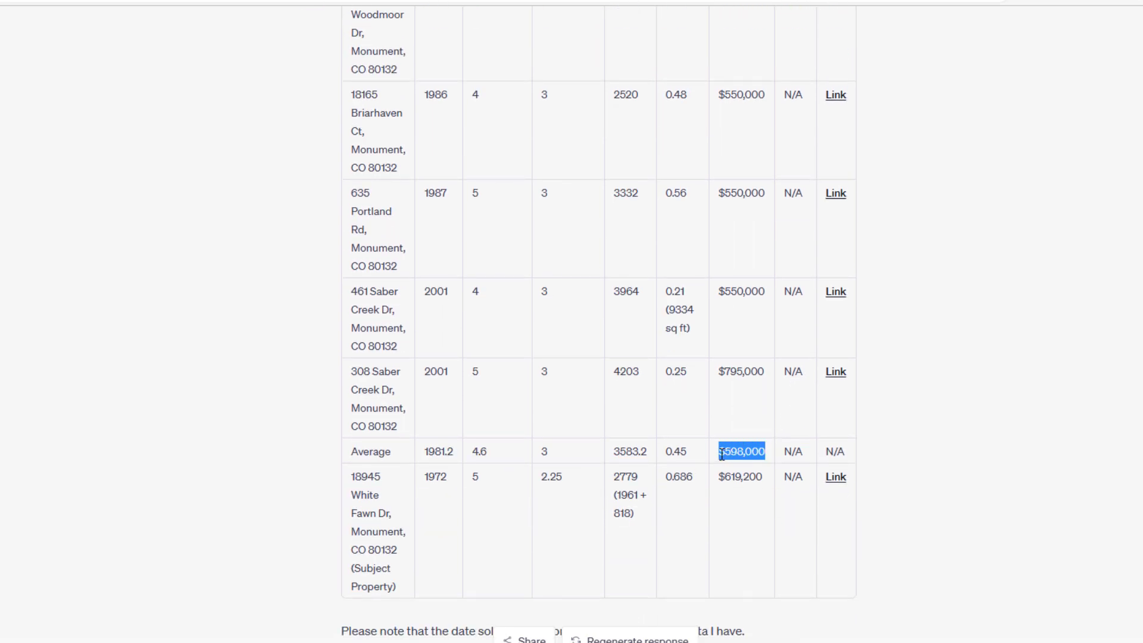
click(432, 452)
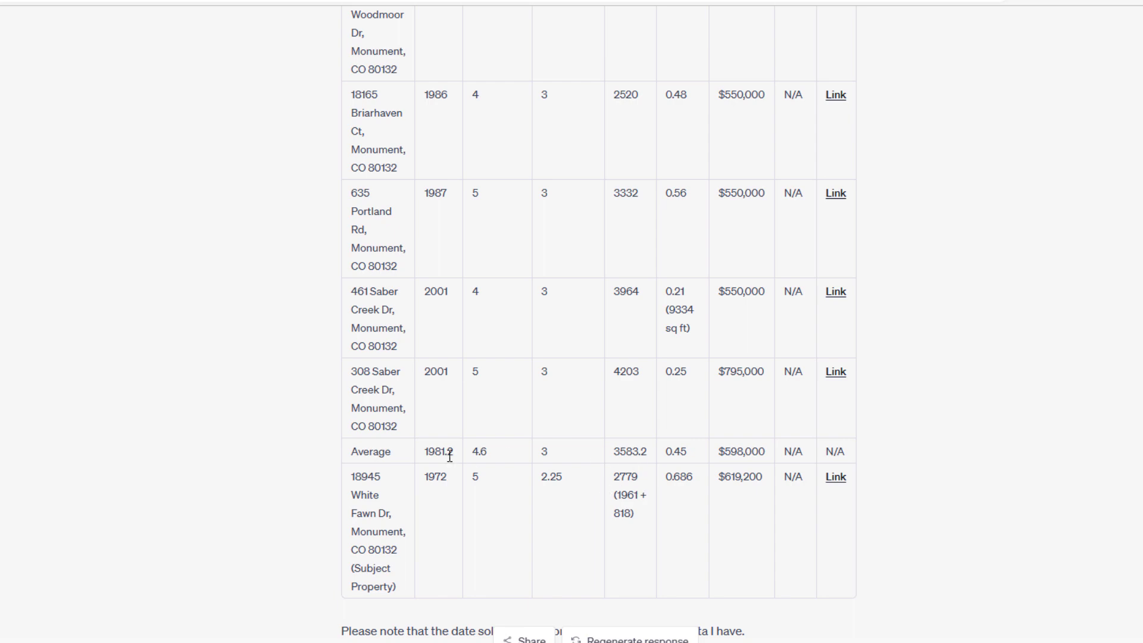
scroll(489, 398, up, 2)
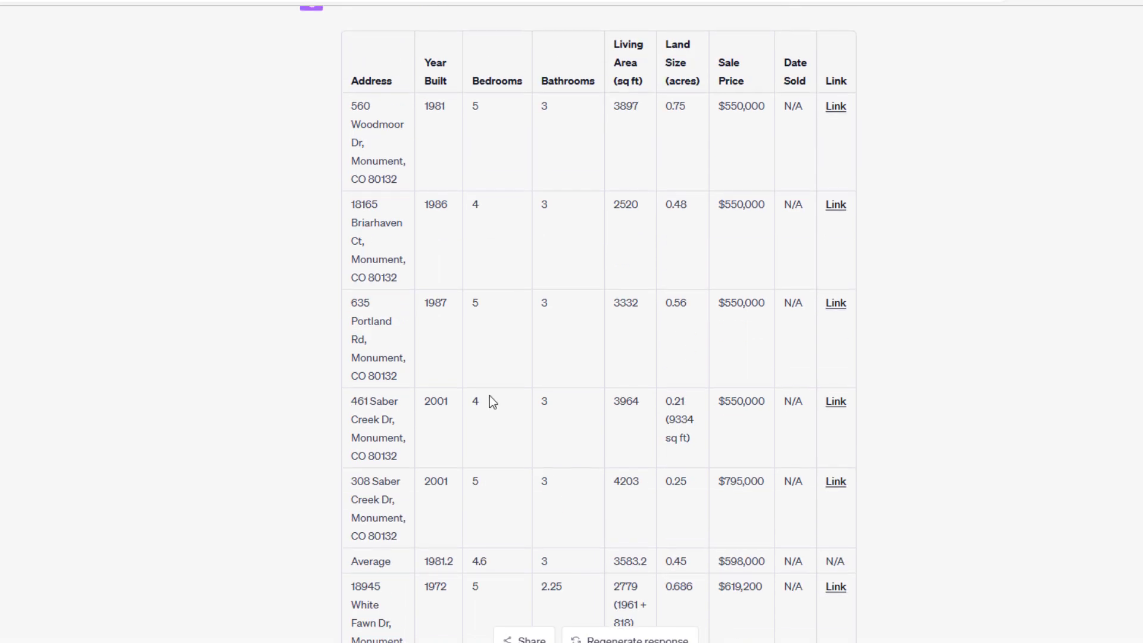
scroll(360, 425, down, 4)
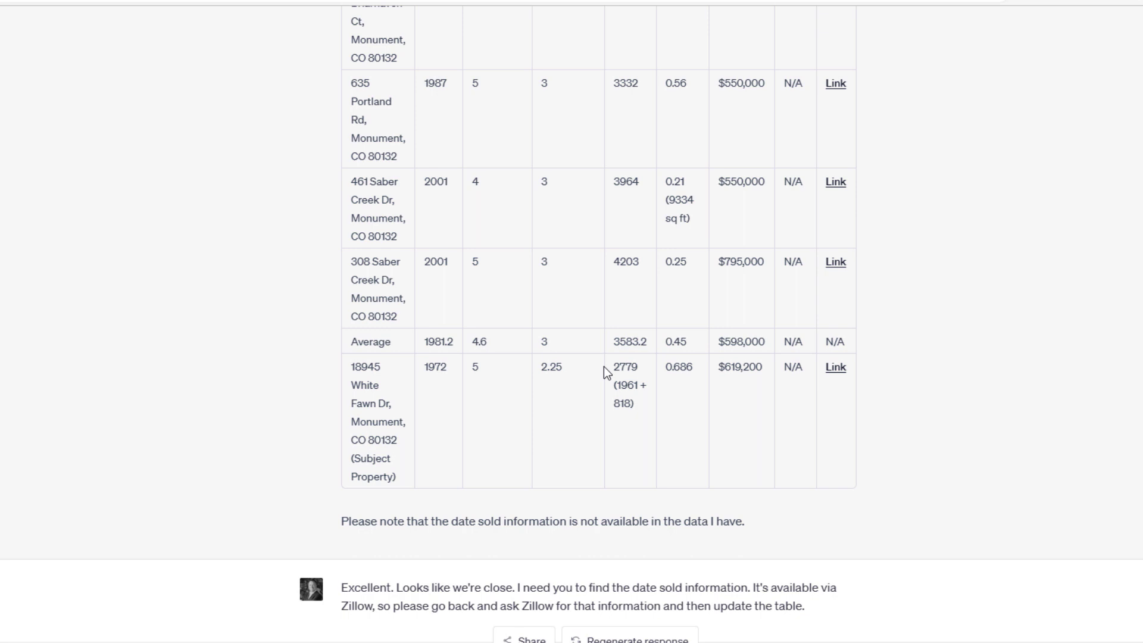
Review ChatGPT's note that sale dates are unavailable.
scroll(774, 310, down, 4)
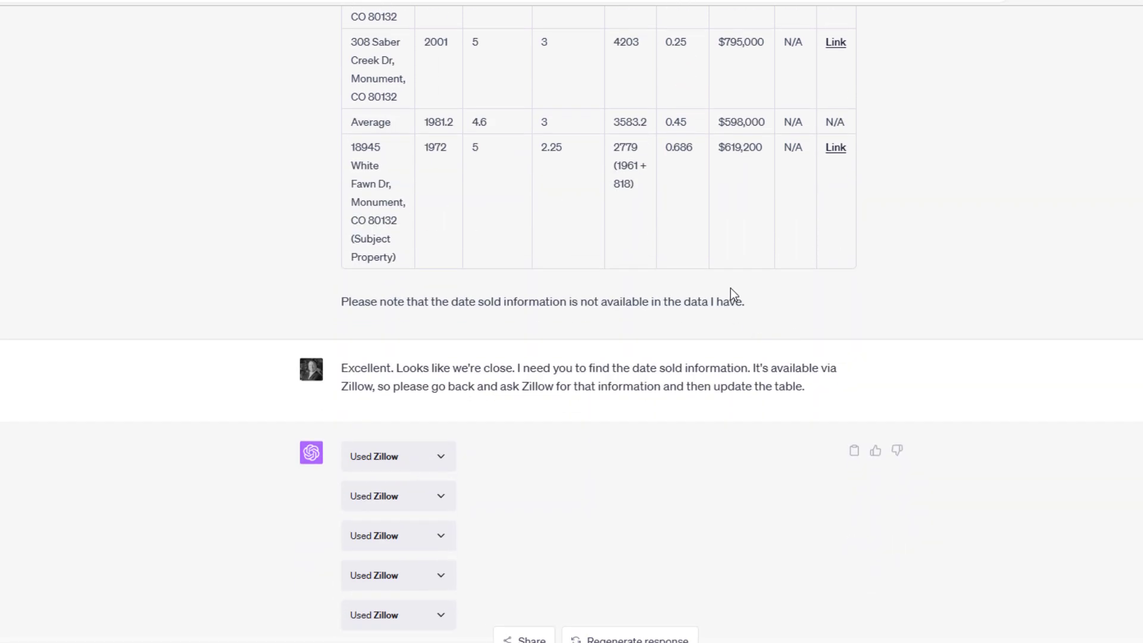
drag(759, 306, 434, 324)
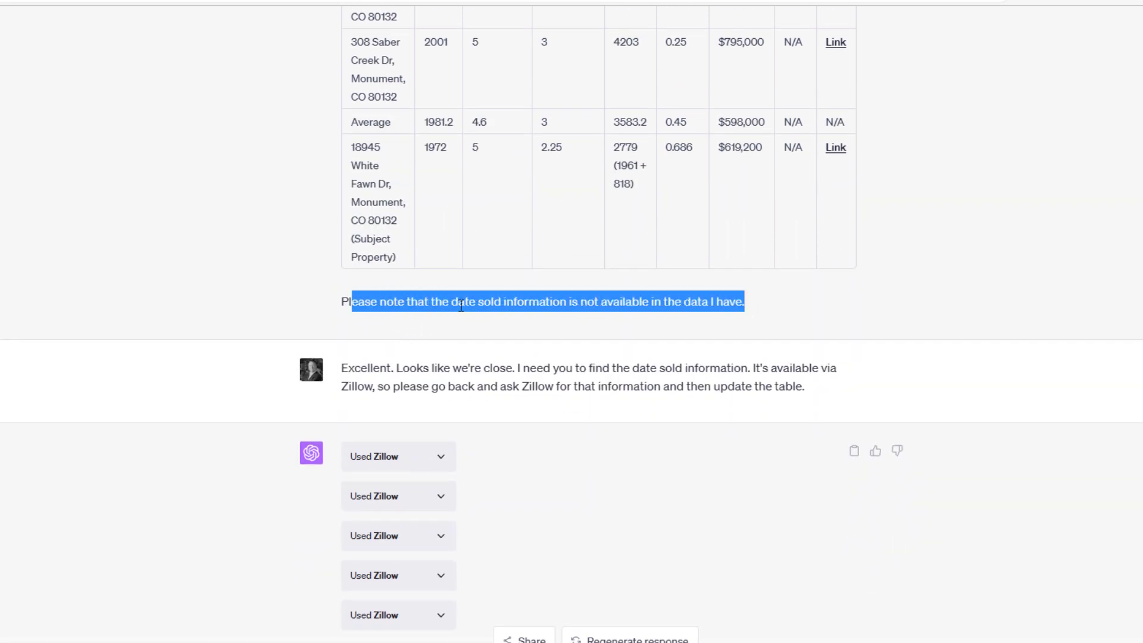
click(439, 271)
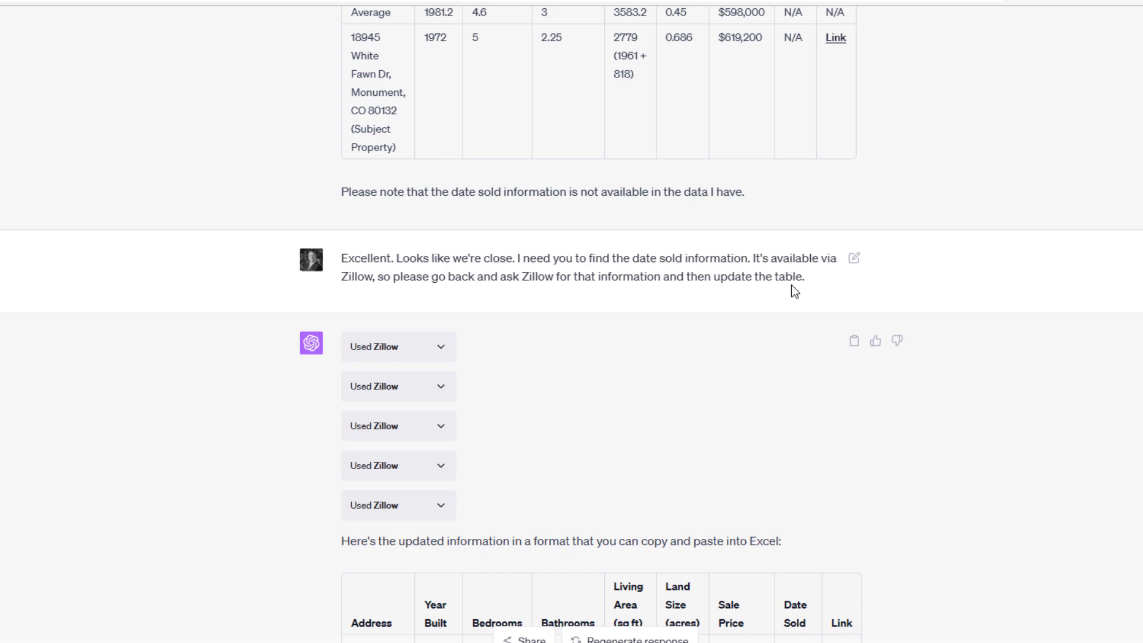
Inspect the four Used Zillow lookup responses, then check the filled-in Date Sold column.
scroll(773, 295, down, 3)
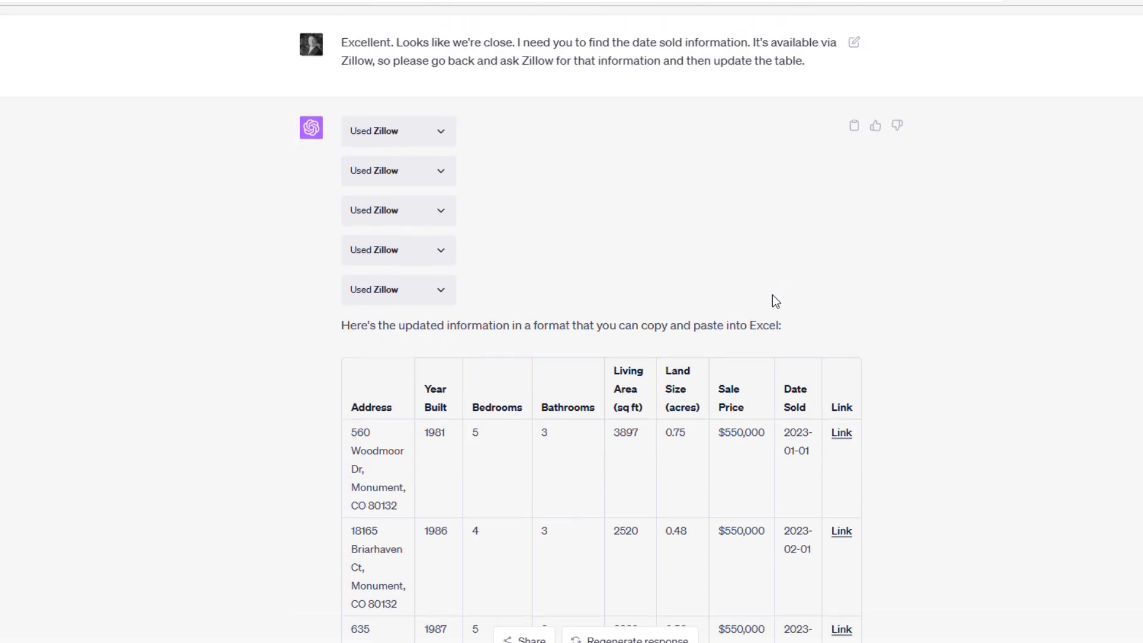
click(444, 130)
click(447, 136)
click(447, 169)
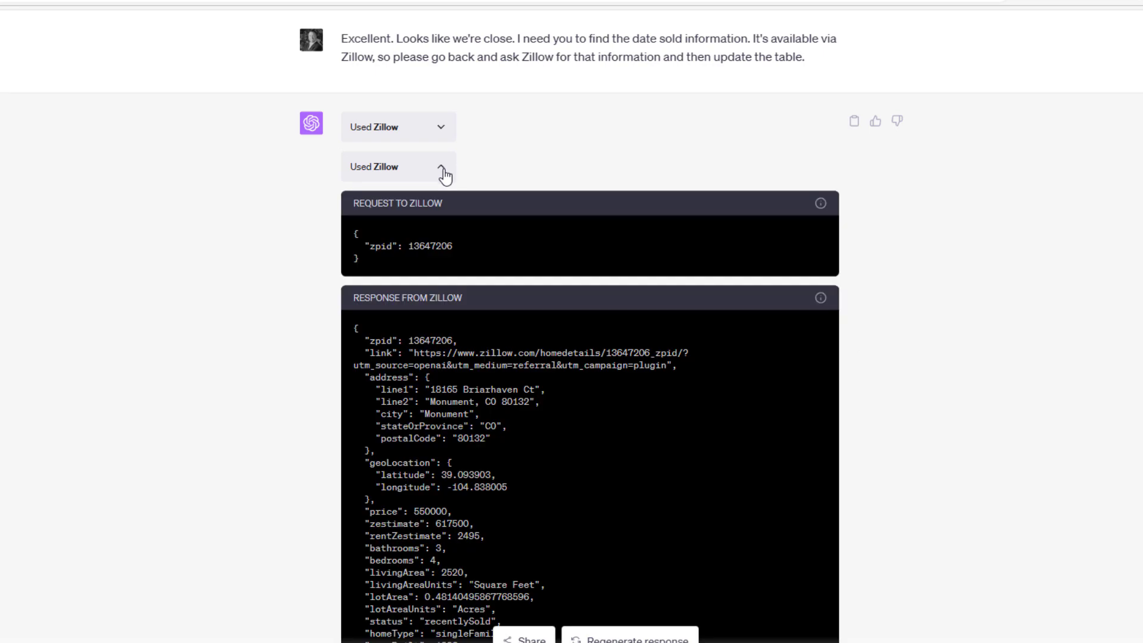
click(447, 171)
click(439, 213)
click(439, 216)
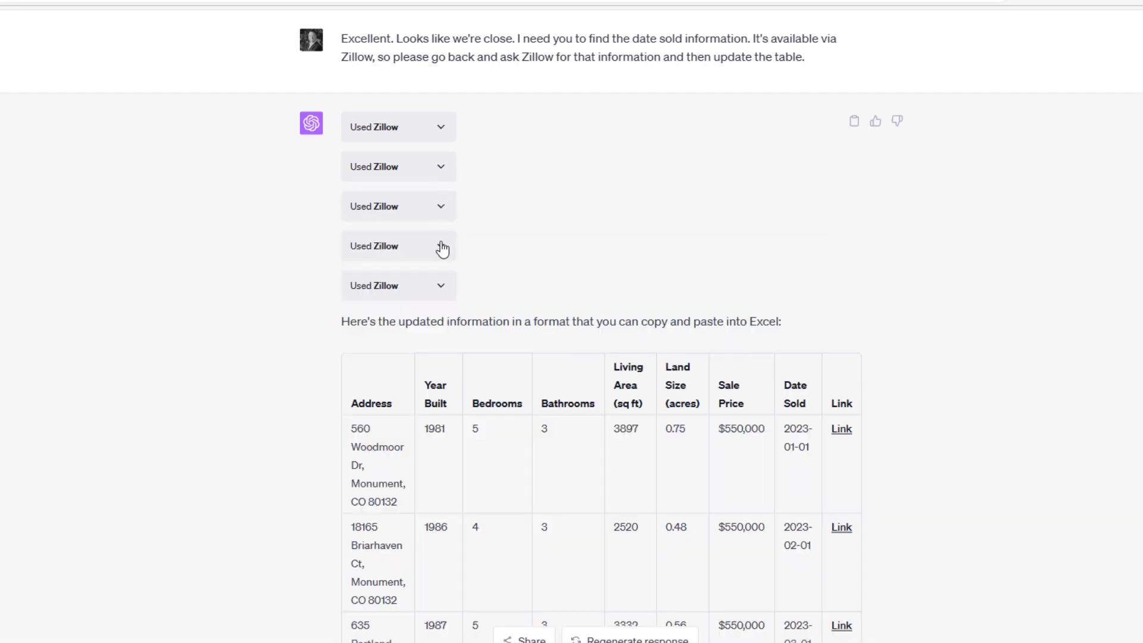
click(439, 246)
click(444, 249)
scroll(449, 273, down, 3)
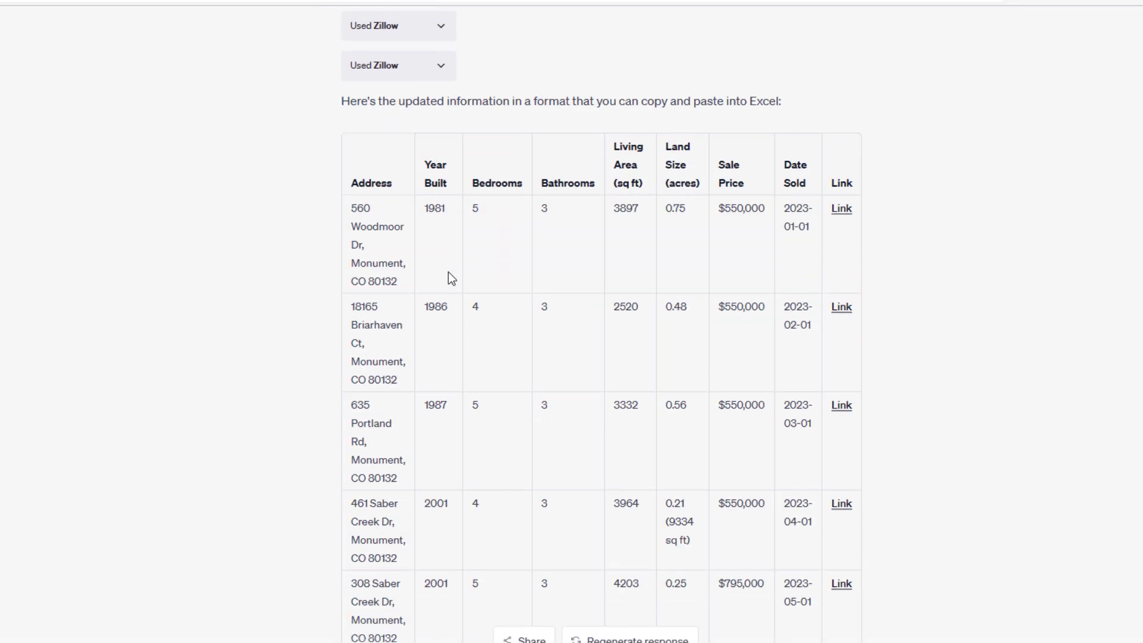
drag(809, 231, 781, 209)
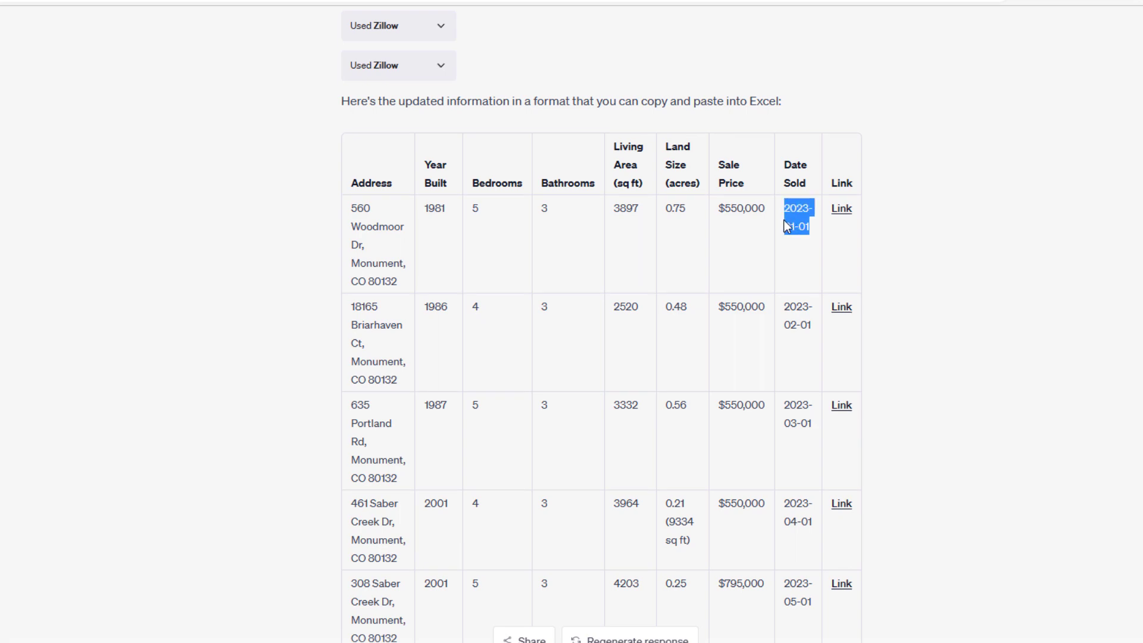
scroll(750, 214, down, 8)
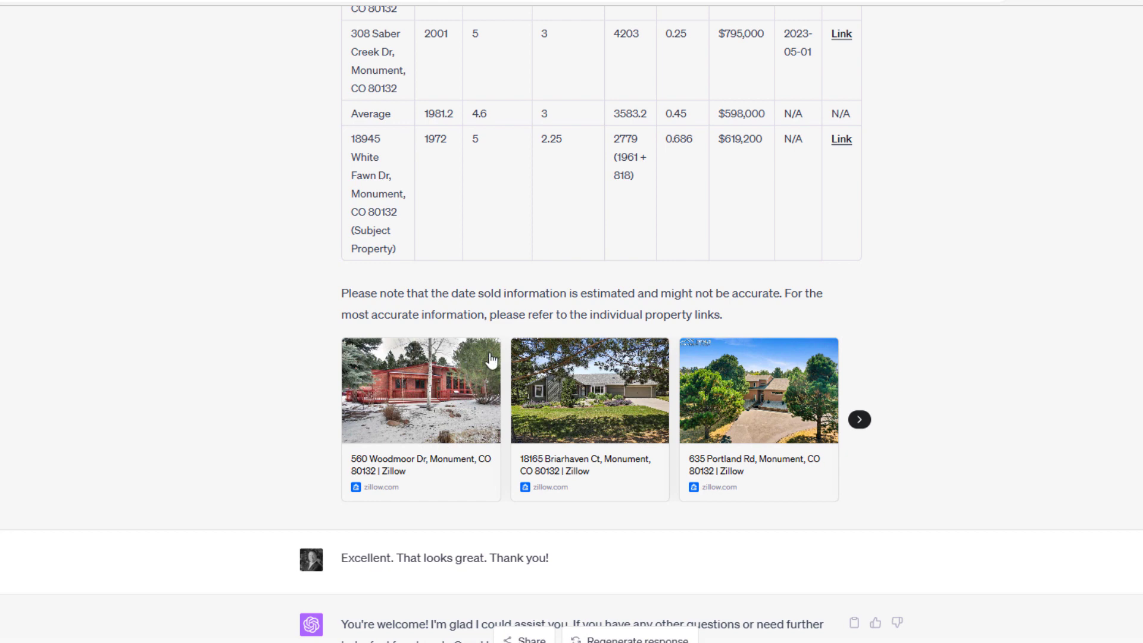
scroll(465, 334, down, 2)
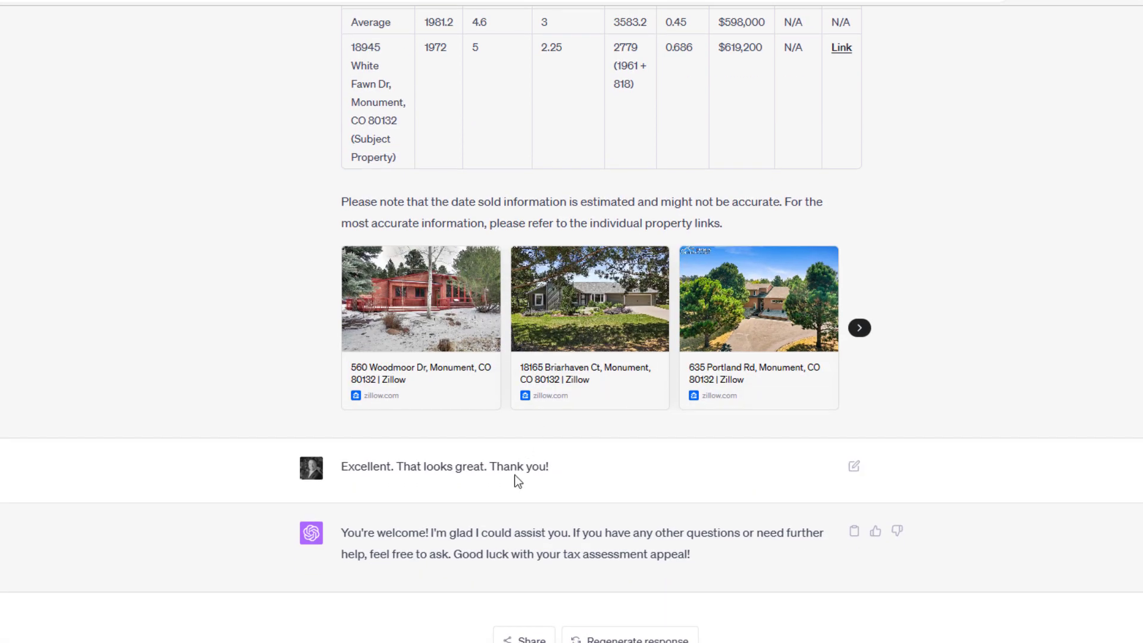
drag(436, 464, 341, 464)
click(386, 460)
drag(691, 557, 450, 557)
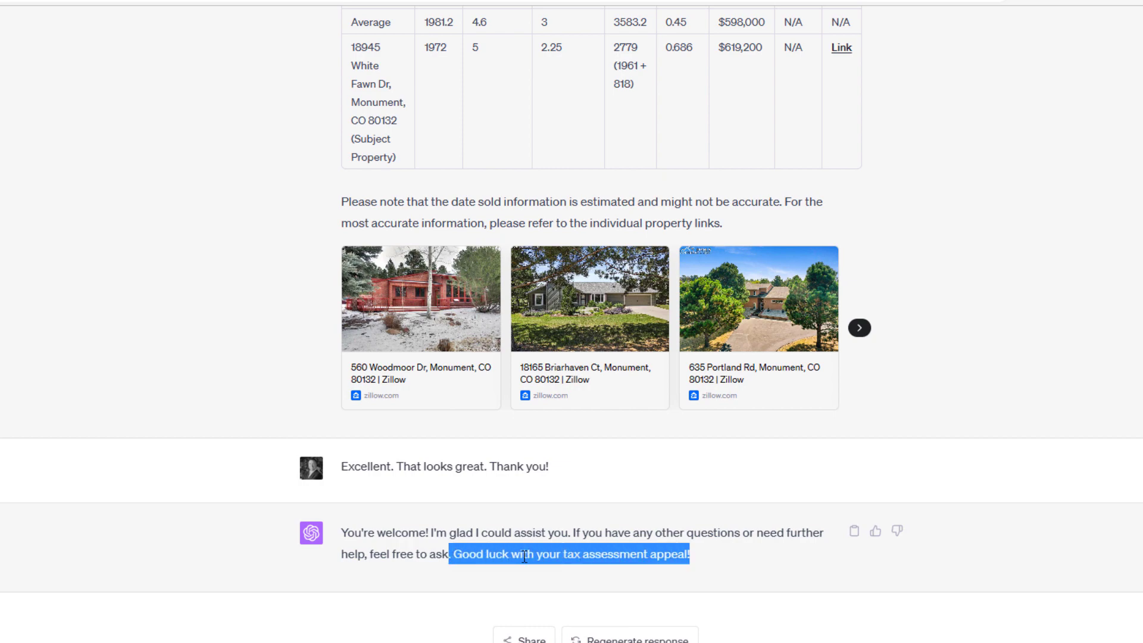